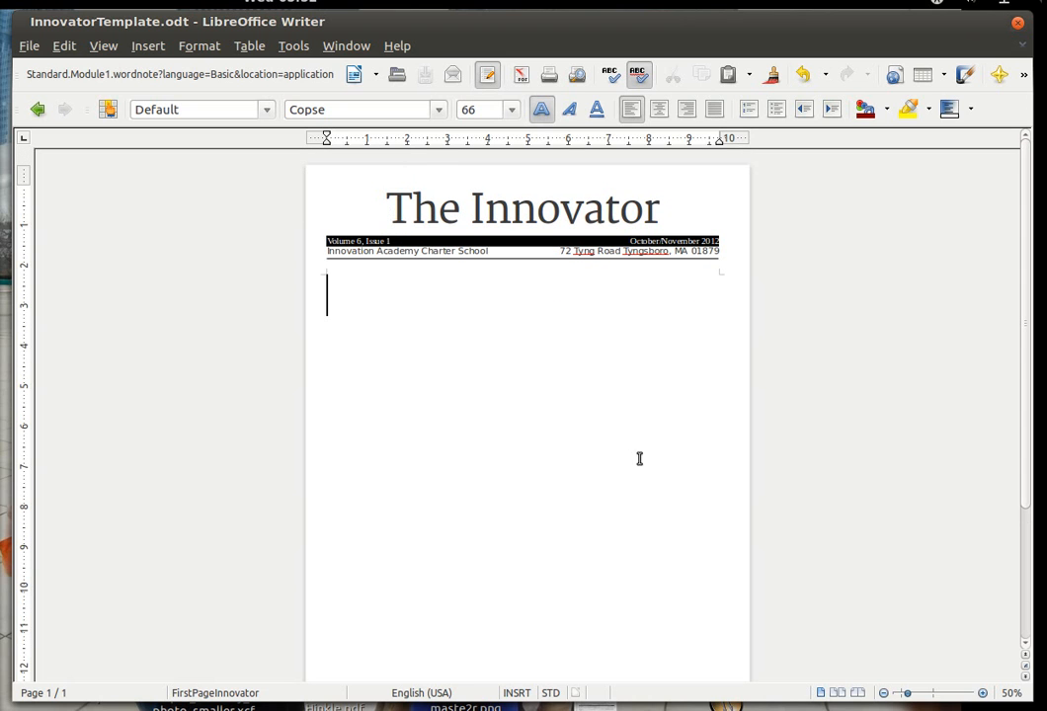
Show the Styles and Formatting window for the newsletter template.
{"action": "scroll", "coordinate": [830, 429], "scroll_direction": "down", "scroll_amount": 5}
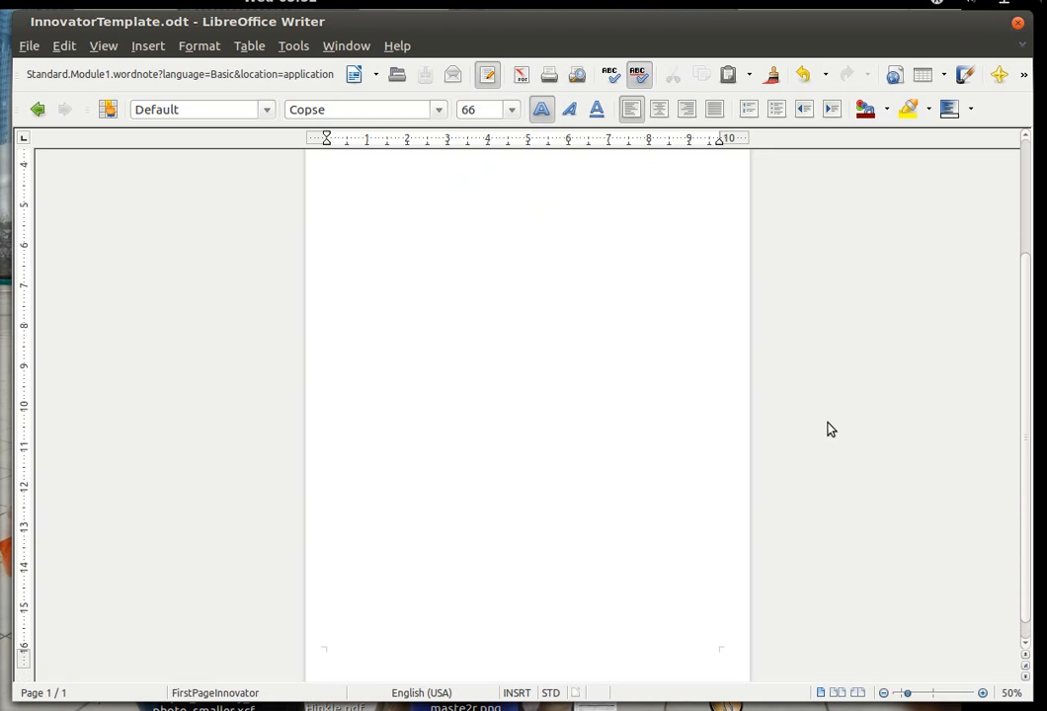
{"action": "scroll", "coordinate": [830, 428], "scroll_direction": "up", "scroll_amount": 4}
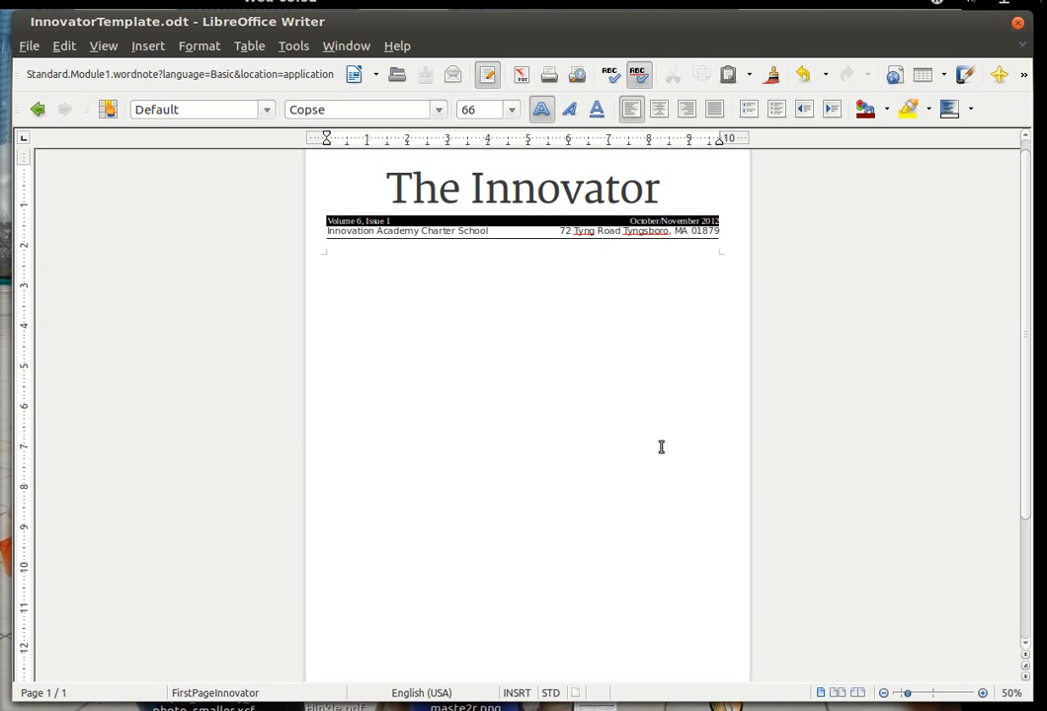
{"action": "left_click", "coordinate": [200, 46]}
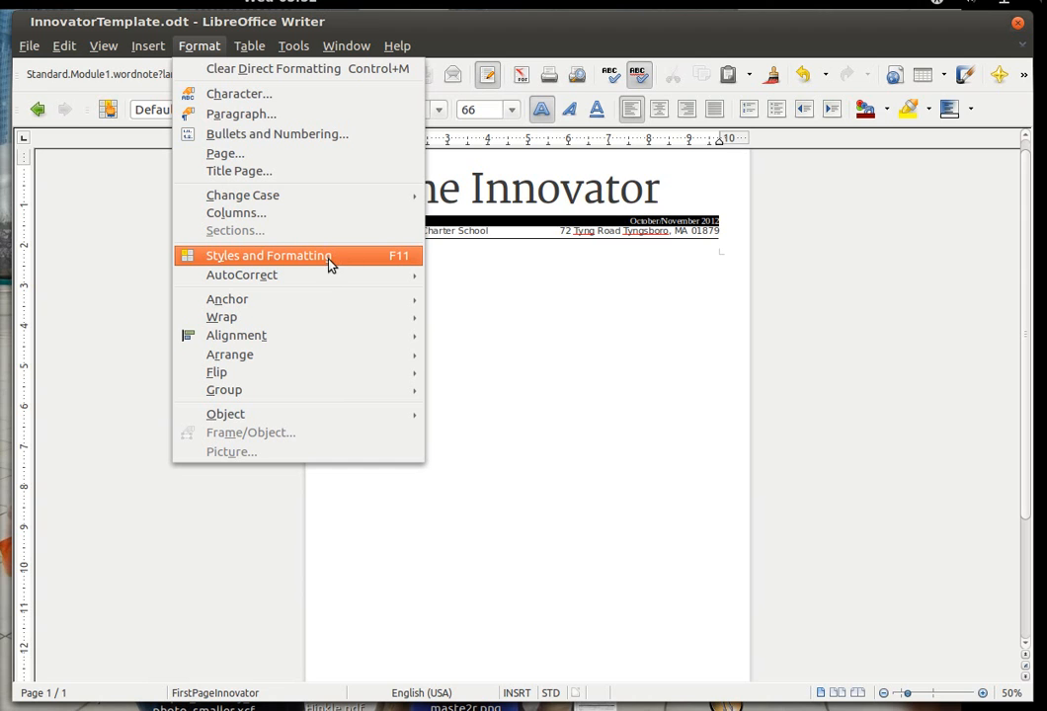
{"action": "left_click", "coordinate": [265, 255]}
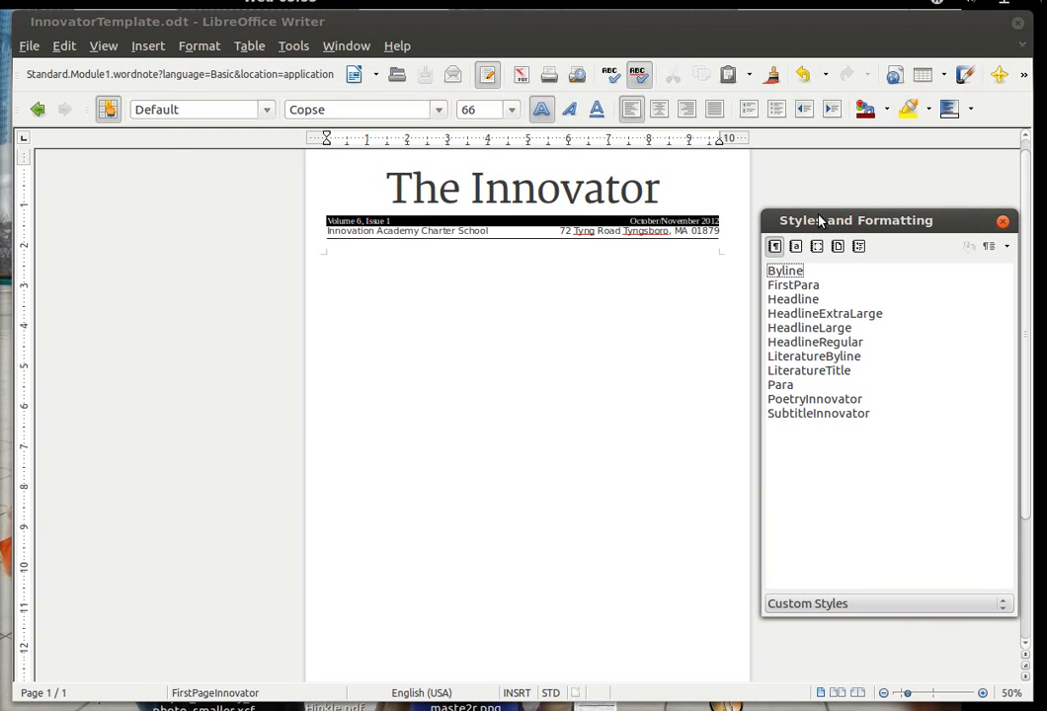
{"action": "left_click", "coordinate": [211, 46]}
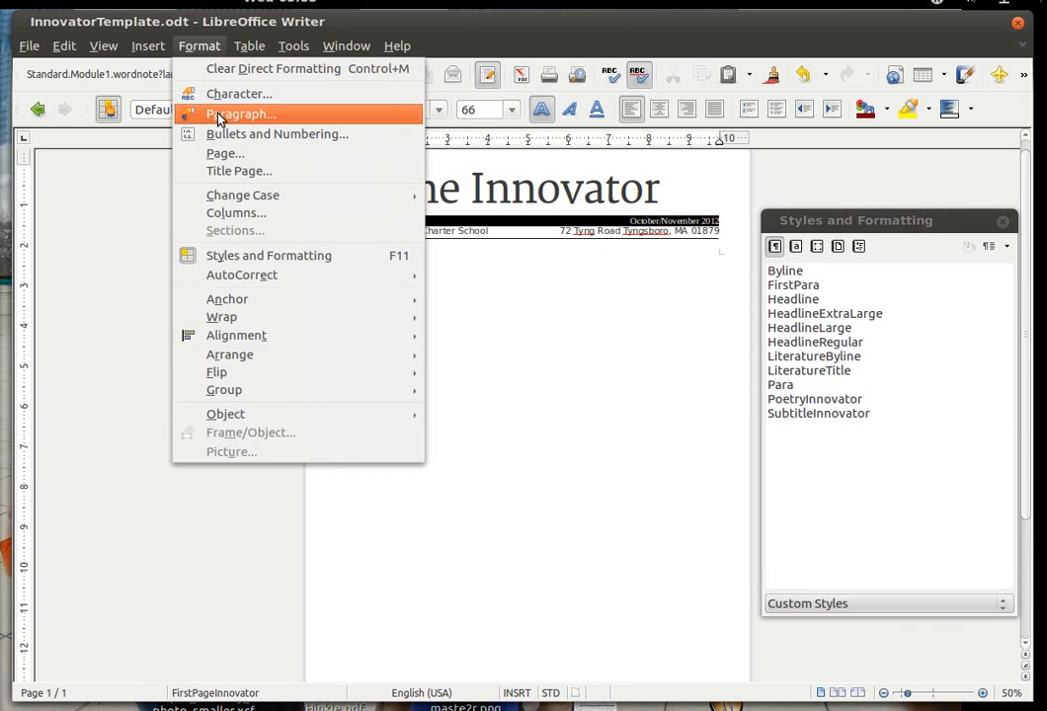
{"action": "left_click", "coordinate": [245, 255]}
{"action": "left_click", "coordinate": [202, 46]}
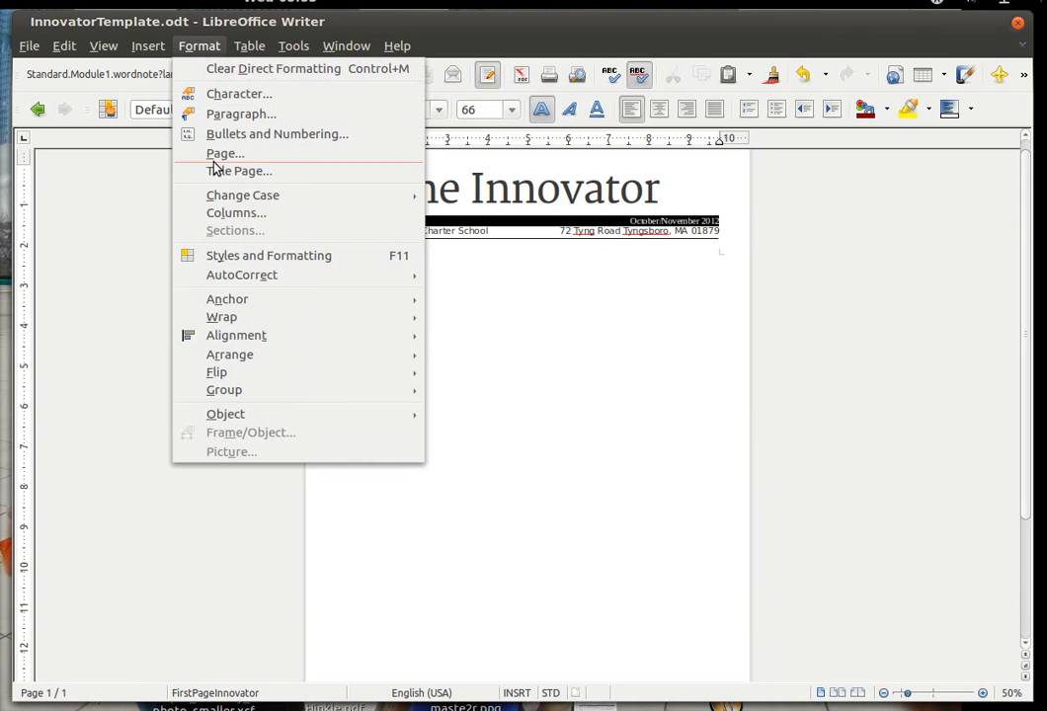
{"action": "left_click", "coordinate": [235, 258]}
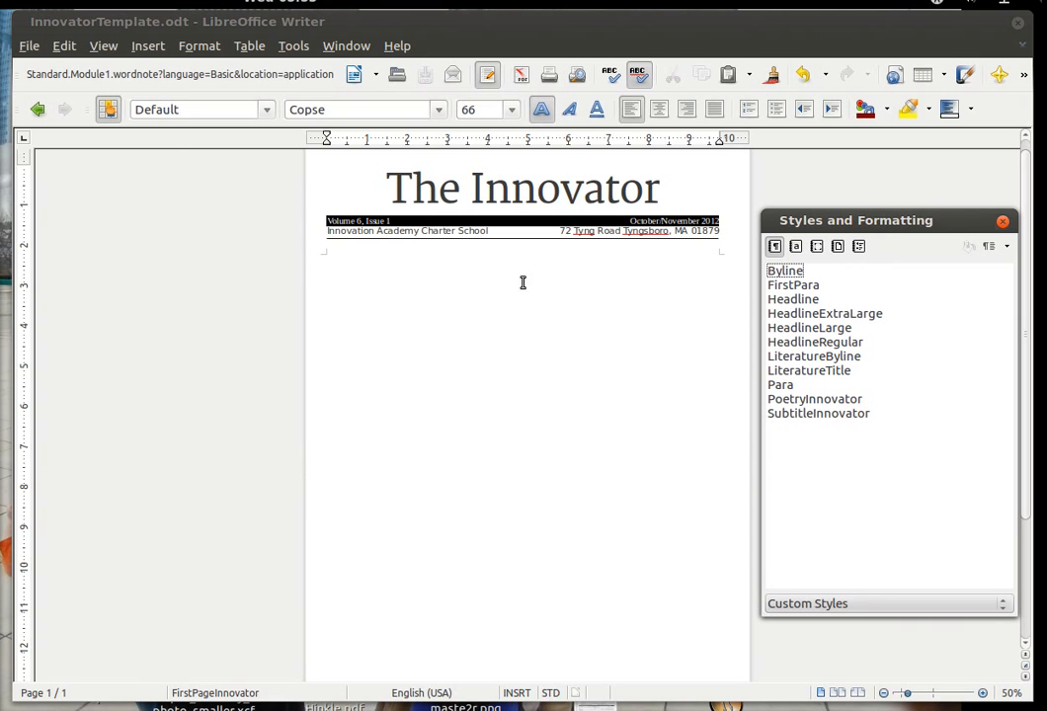
Examine the template's custom character, frame, page and paragraph styles.
{"action": "left_click", "coordinate": [795, 247]}
{"action": "left_click", "coordinate": [816, 247]}
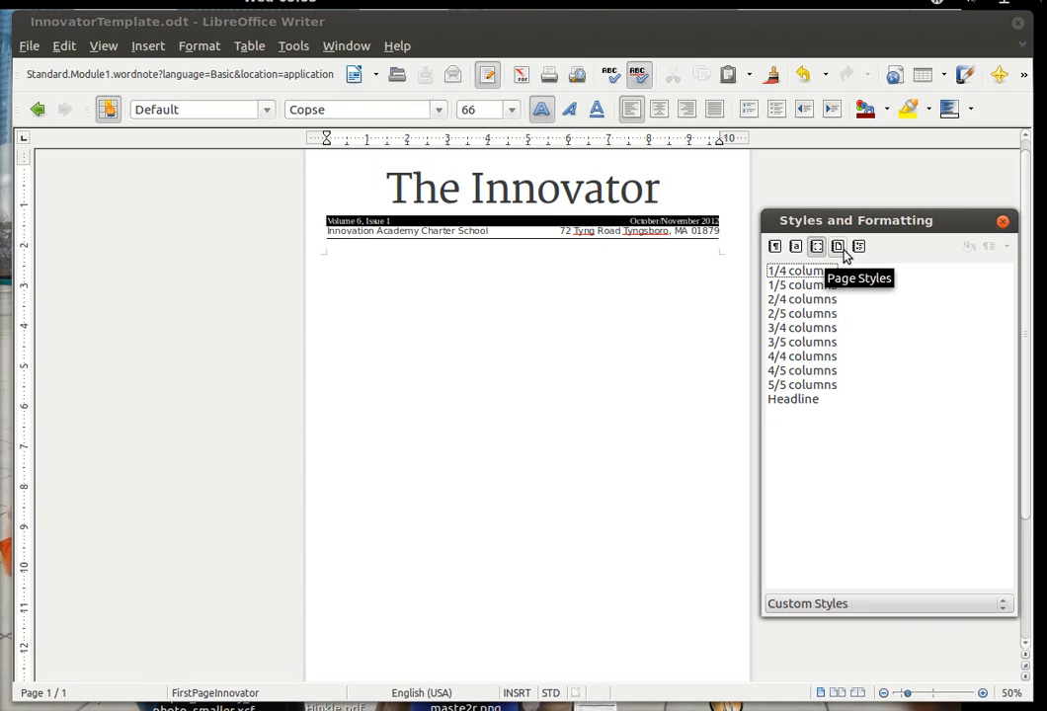
{"action": "left_click", "coordinate": [842, 252]}
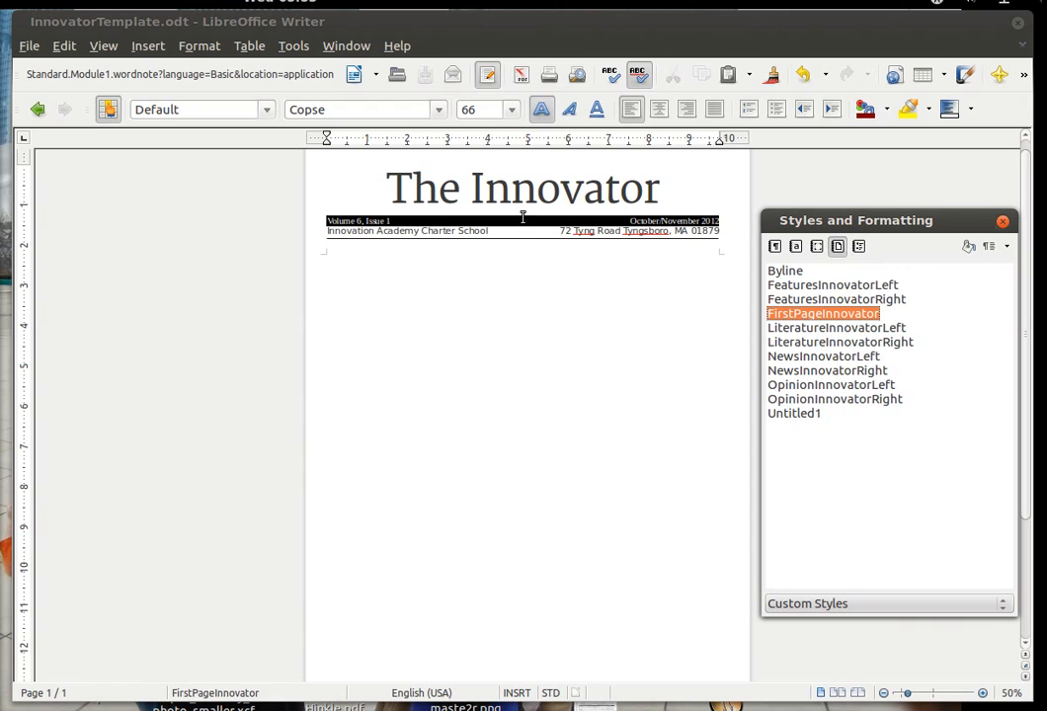
{"action": "left_click", "coordinate": [798, 248]}
{"action": "left_click", "coordinate": [815, 248]}
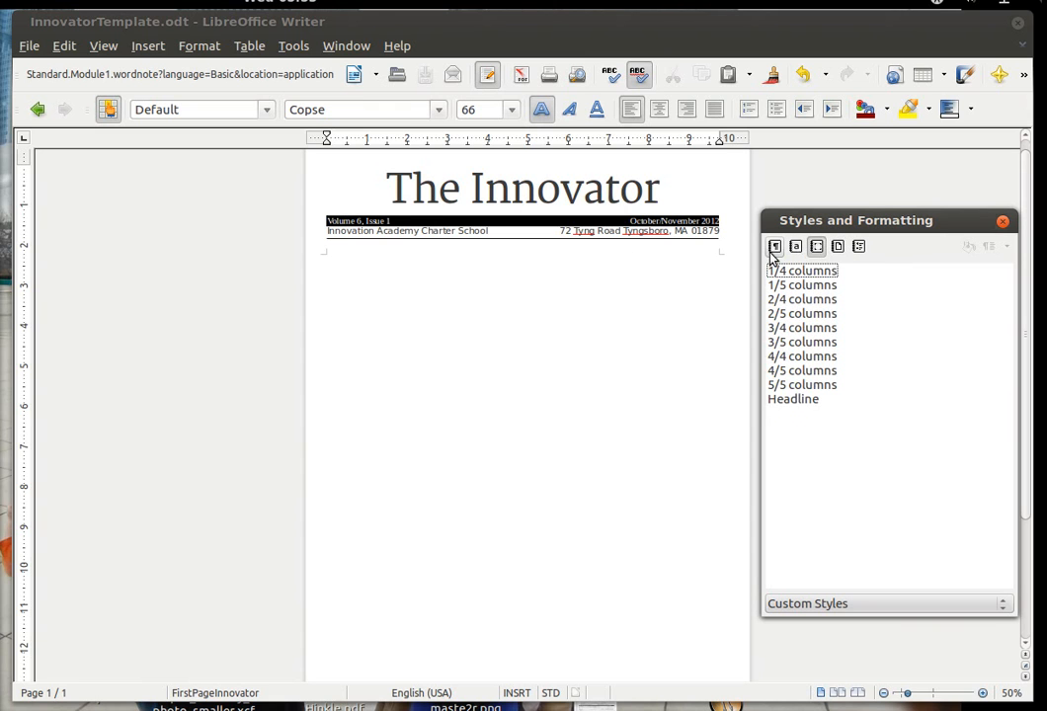
{"action": "left_click", "coordinate": [774, 248]}
{"action": "left_click", "coordinate": [837, 248]}
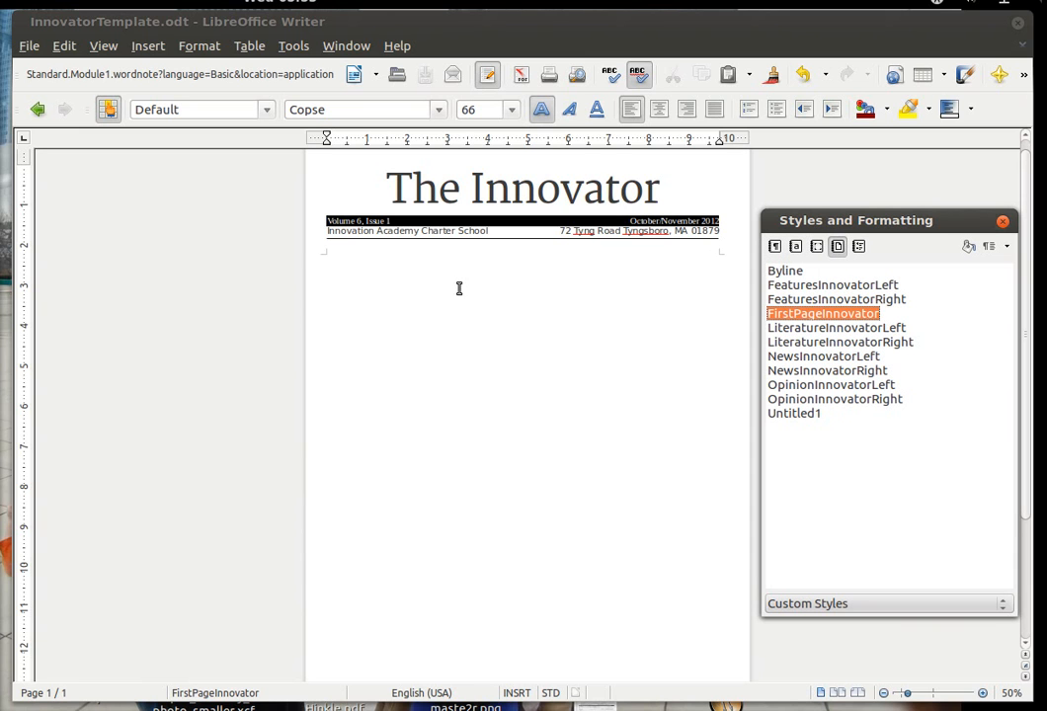
Insert a text frame with the default settings at the start of the page body and leave it selected.
{"action": "mouse_move", "coordinate": [651, 230]}
{"action": "left_click", "coordinate": [148, 47]}
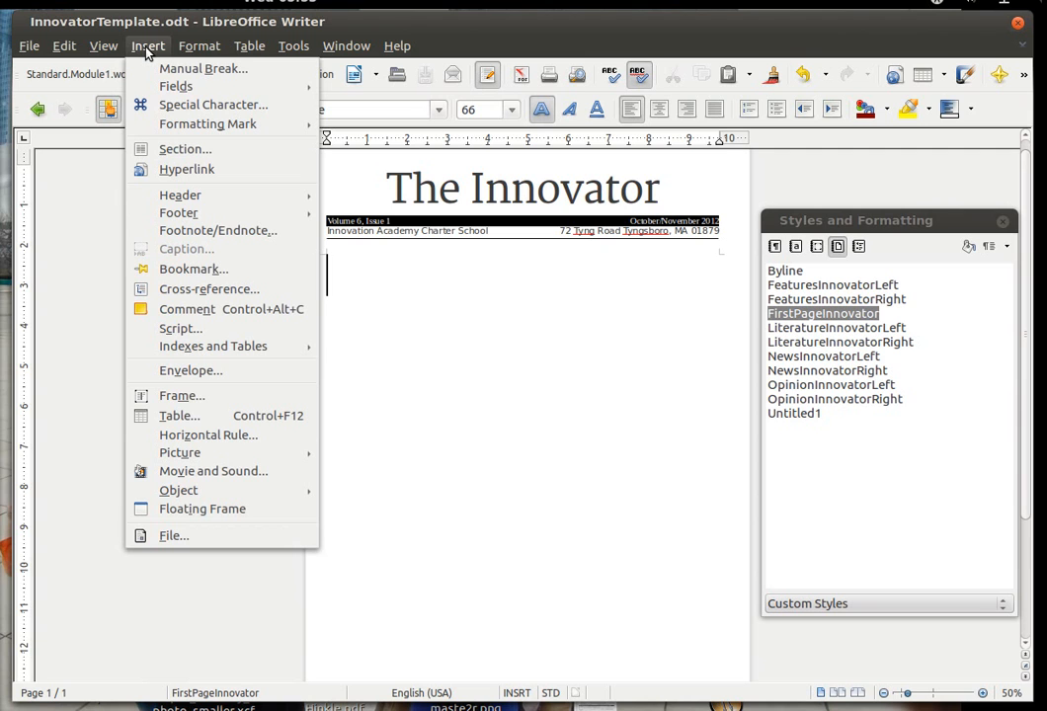
{"action": "left_click", "coordinate": [198, 400]}
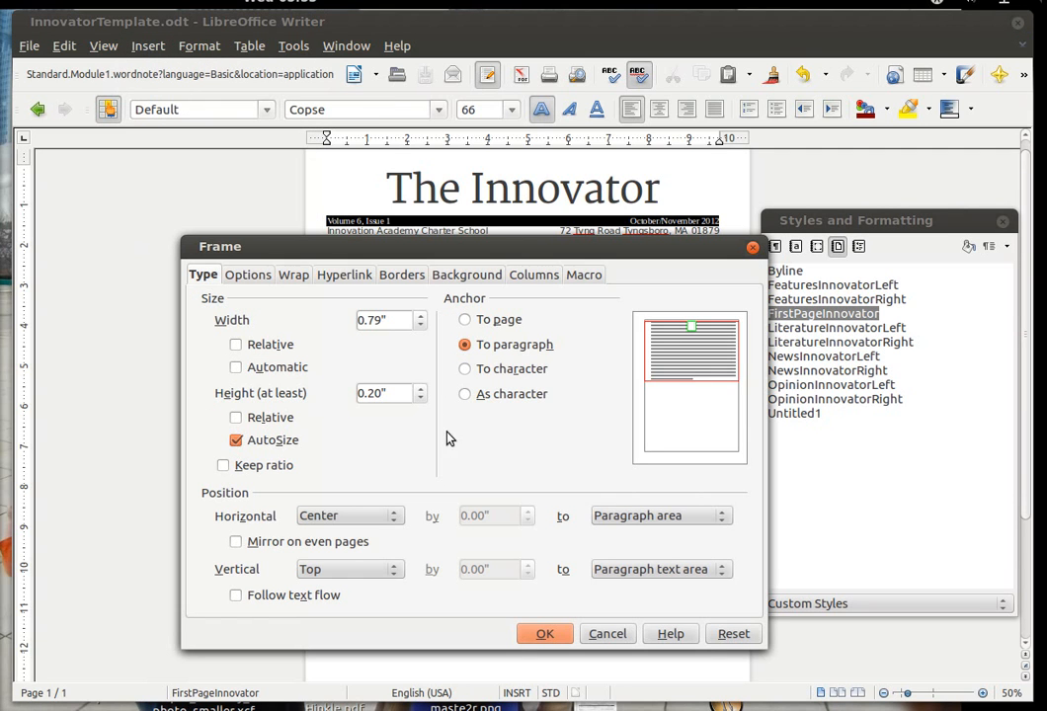
{"action": "left_click", "coordinate": [544, 635]}
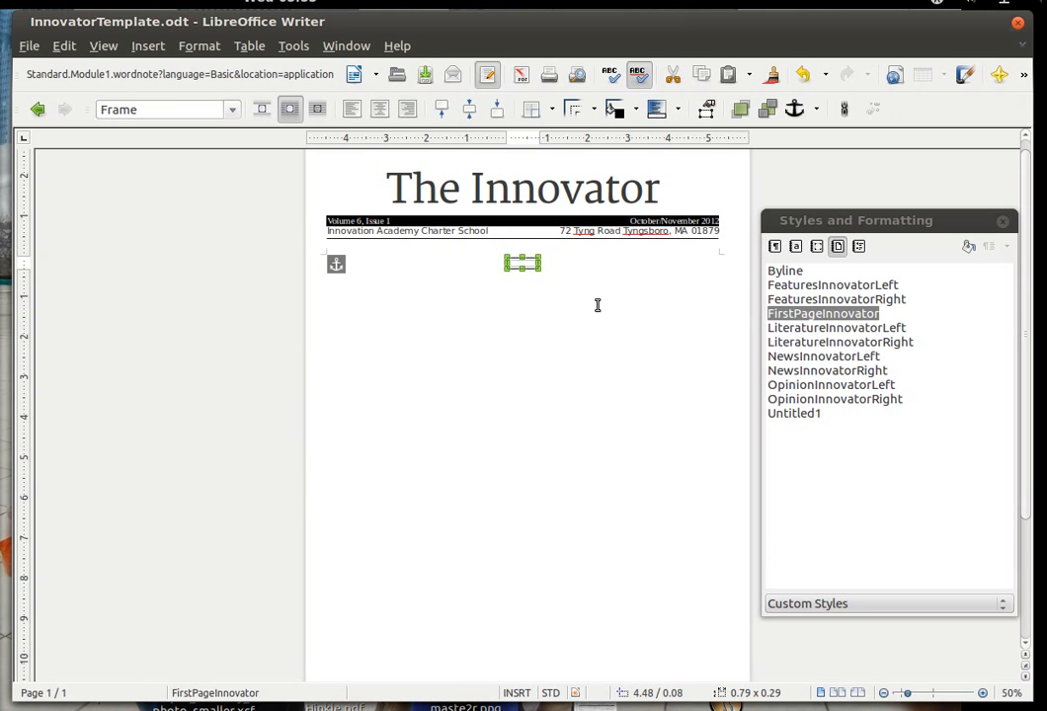
{"action": "left_click", "coordinate": [530, 325]}
{"action": "left_click", "coordinate": [524, 268]}
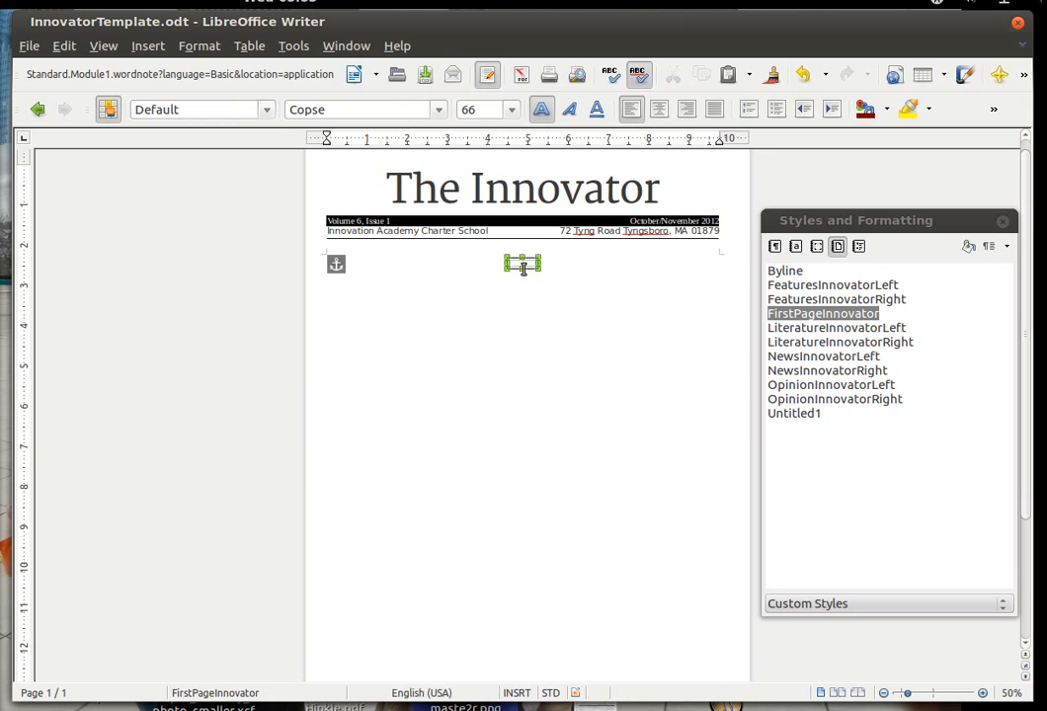
Apply the "3/5 columns" frame style to the selected frame.
{"action": "left_click", "coordinate": [817, 248]}
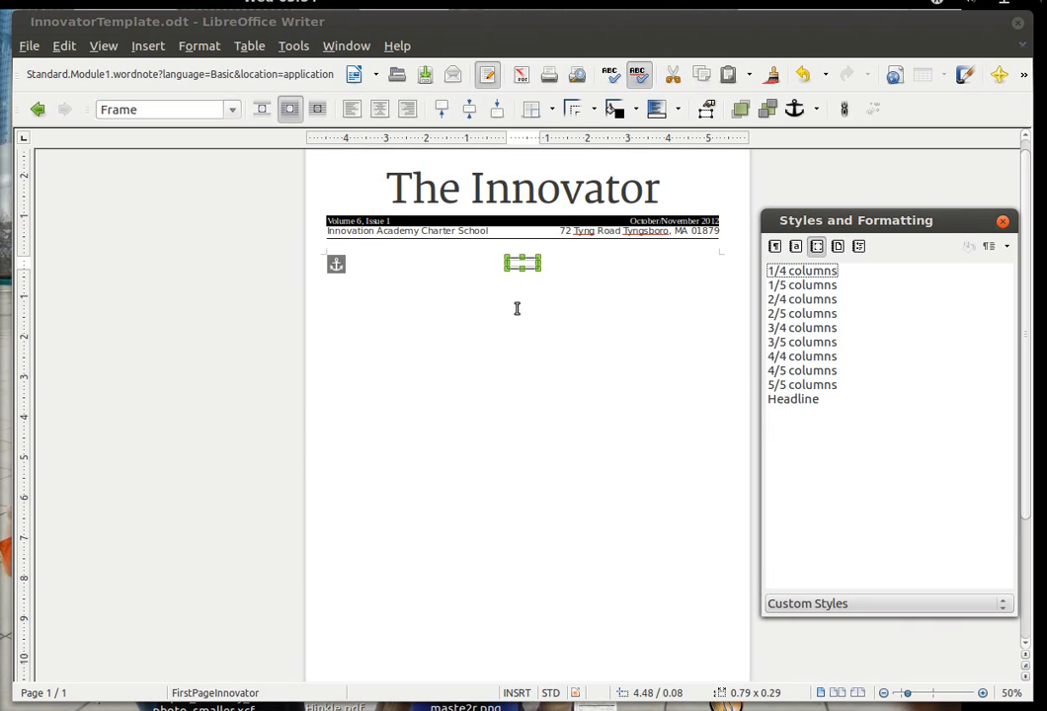
{"action": "left_click", "coordinate": [804, 343]}
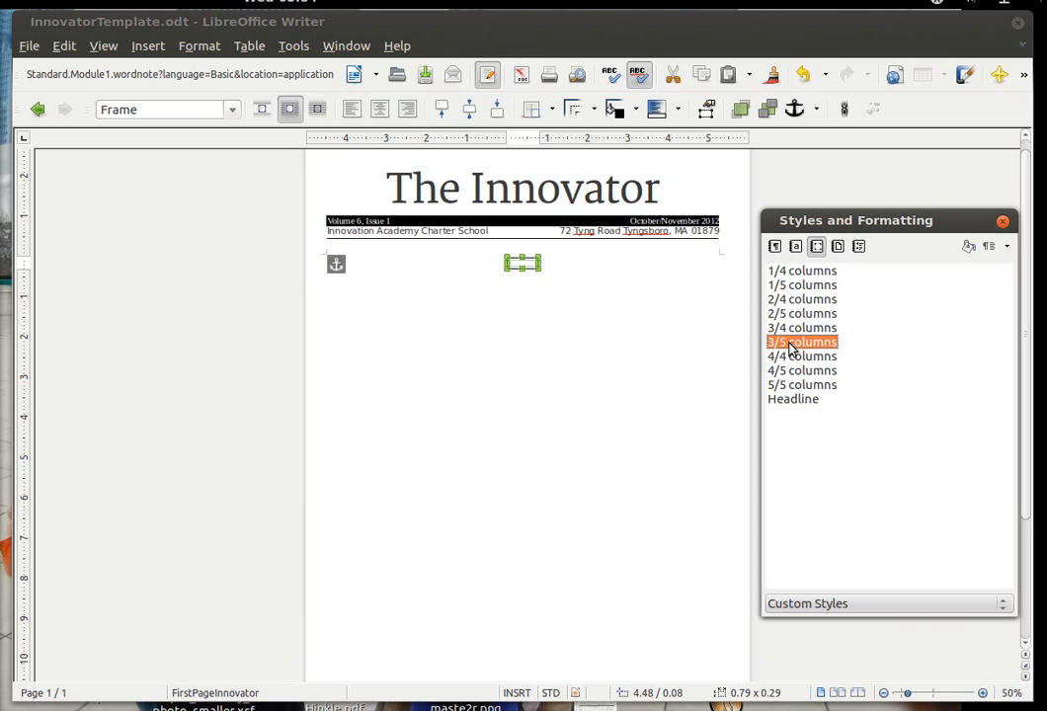
{"action": "double_click", "coordinate": [806, 345]}
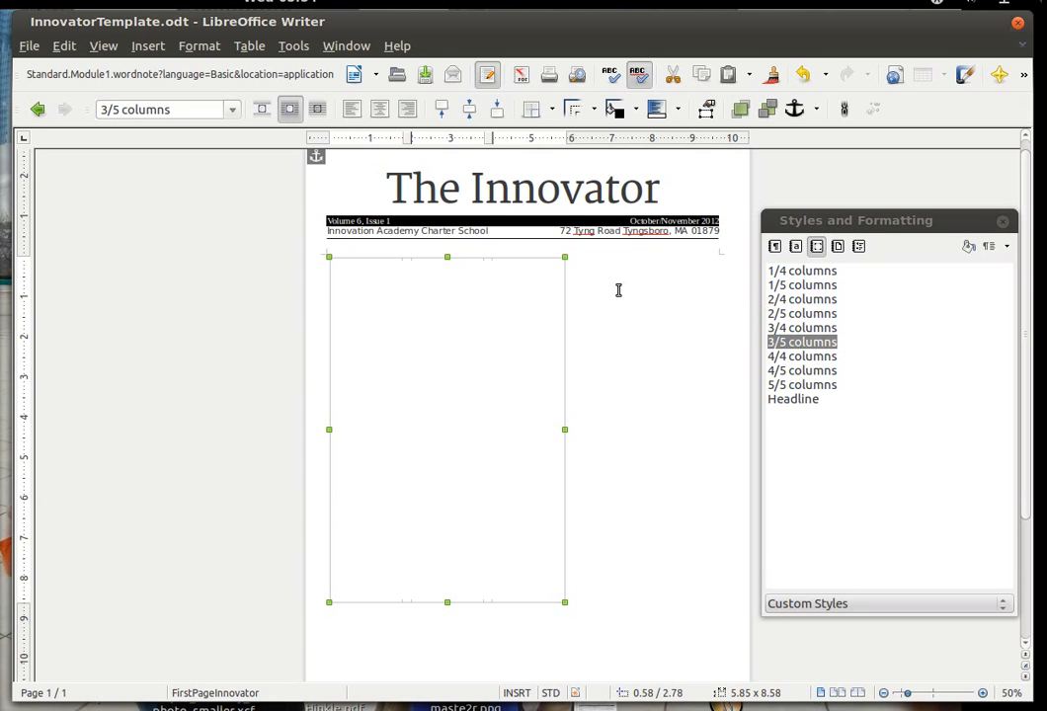
Move the three-column frame to about 2.91" from the left and 2.85" from the top of the page.
{"action": "left_click_drag", "start_coordinate": [446, 384], "coordinate": [531, 385]}
{"action": "left_click_drag", "start_coordinate": [515, 278], "coordinate": [558, 370]}
{"action": "left_click_drag", "start_coordinate": [558, 371], "coordinate": [534, 373]}
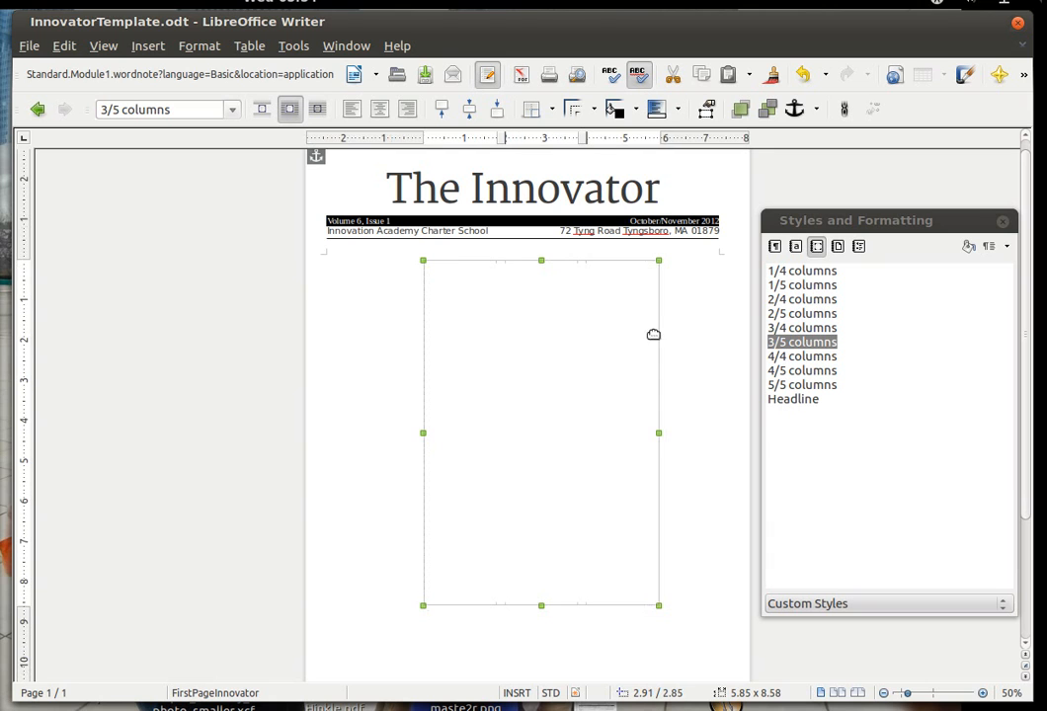
In the frame's properties, set both the horizontal and vertical position references to "Page text area".
{"action": "right_click", "coordinate": [603, 340]}
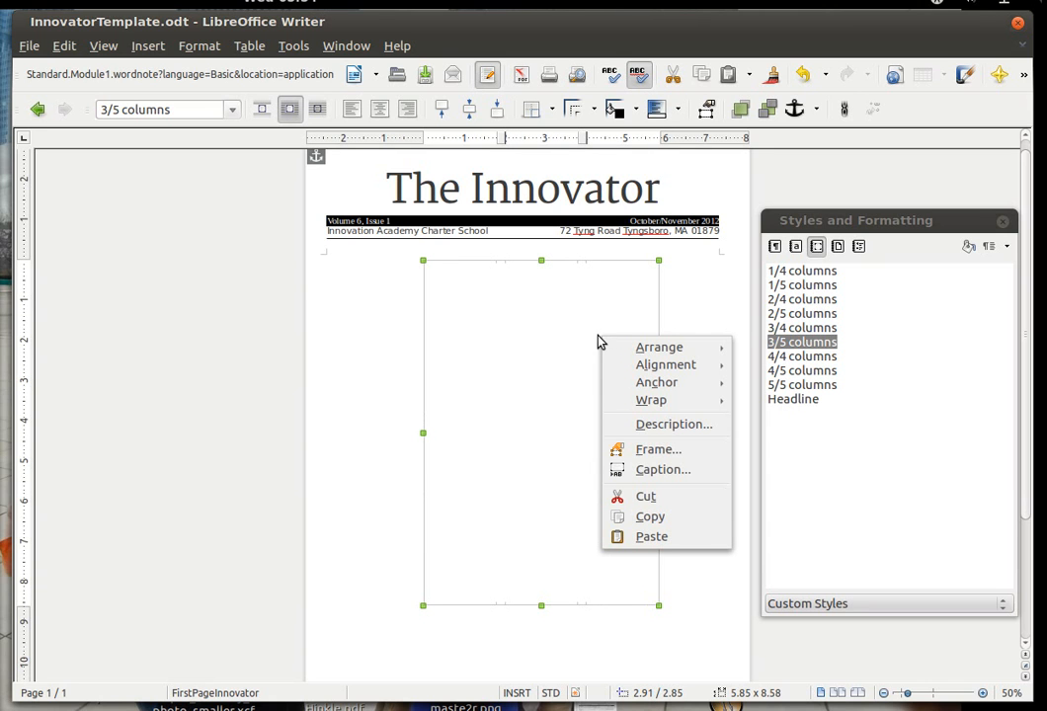
{"action": "left_click", "coordinate": [692, 450]}
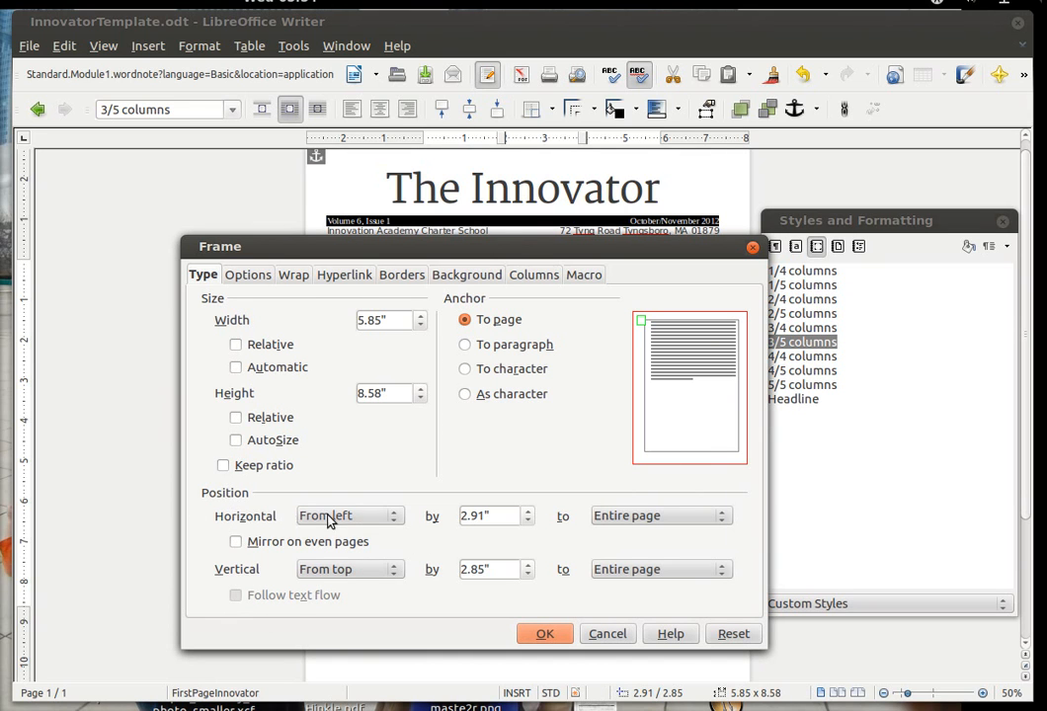
{"action": "left_click", "coordinate": [647, 517]}
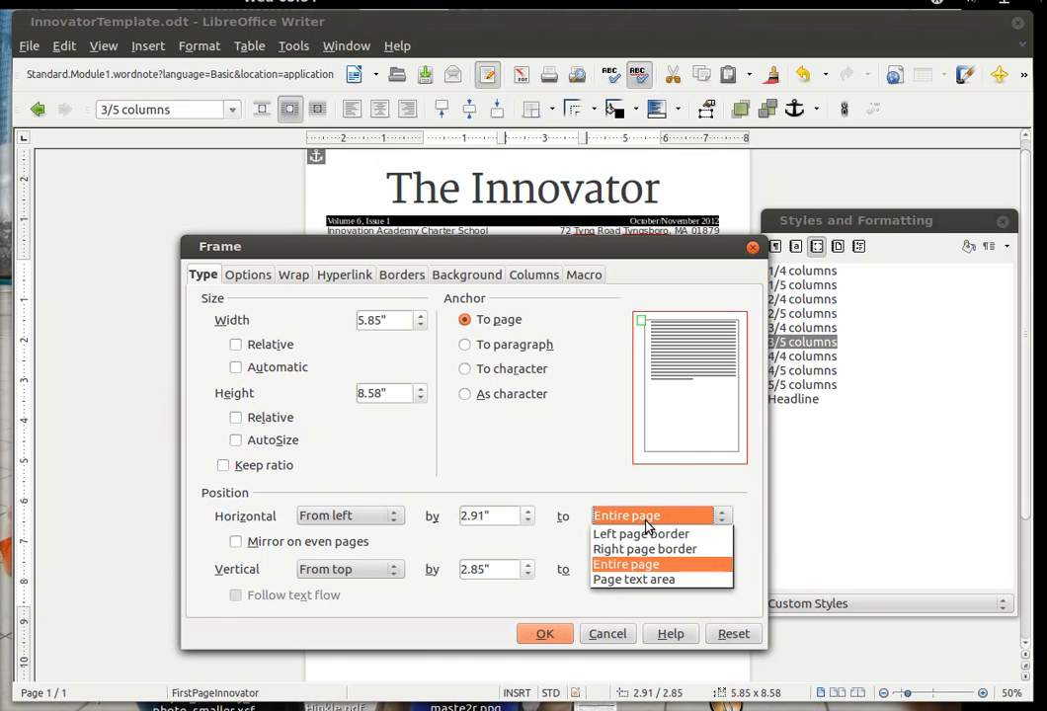
{"action": "left_click", "coordinate": [664, 579]}
{"action": "left_click", "coordinate": [657, 571]}
{"action": "left_click", "coordinate": [650, 602]}
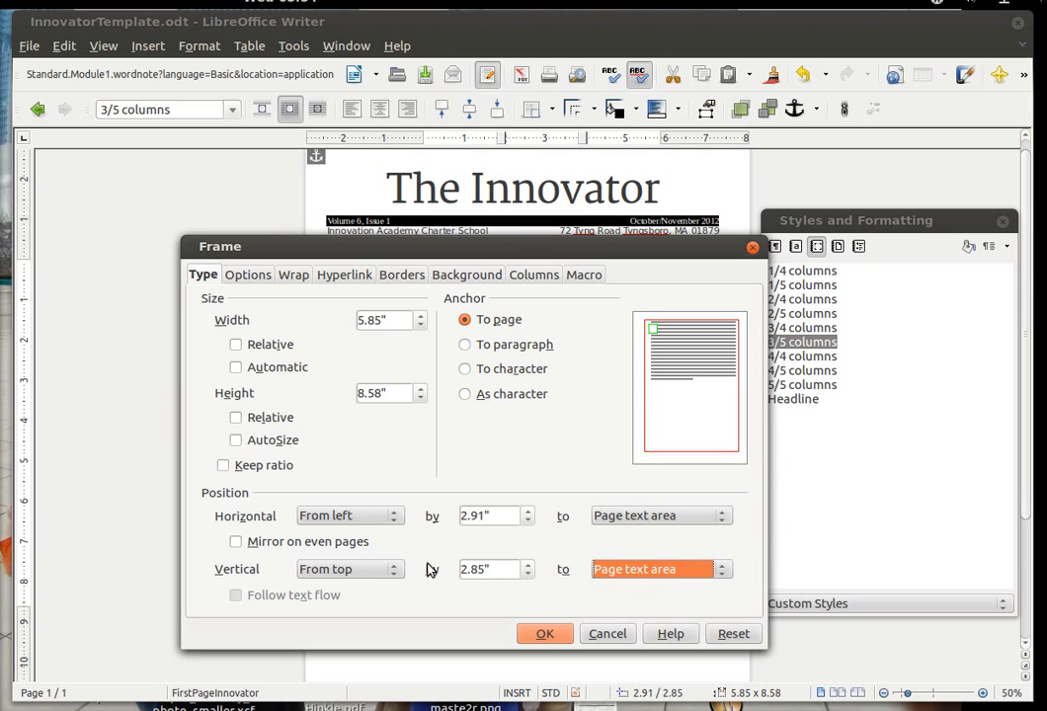
Set the frame's vertical position to 0" from top and its horizontal position to Center, and apply the settings.
{"action": "left_click", "coordinate": [362, 517]}
{"action": "left_click", "coordinate": [360, 515]}
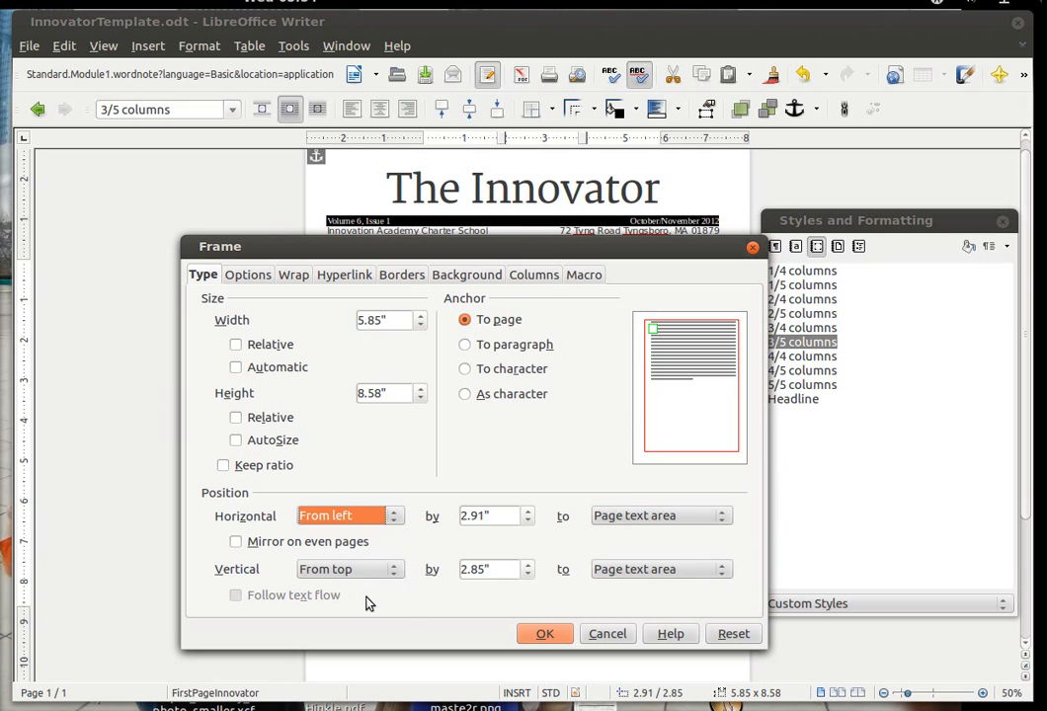
{"action": "left_click", "coordinate": [362, 570]}
{"action": "left_click", "coordinate": [363, 570]}
{"action": "double_click", "coordinate": [476, 569]}
{"action": "type", "text": "0"}
{"action": "left_click", "coordinate": [491, 516]}
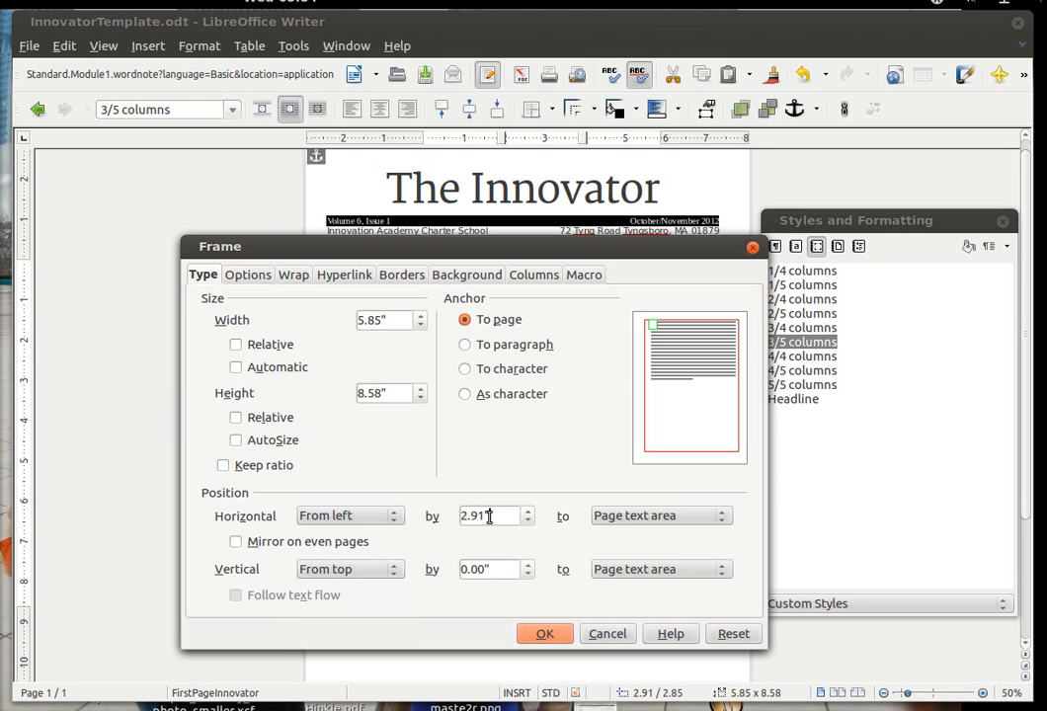
{"action": "left_click", "coordinate": [327, 518]}
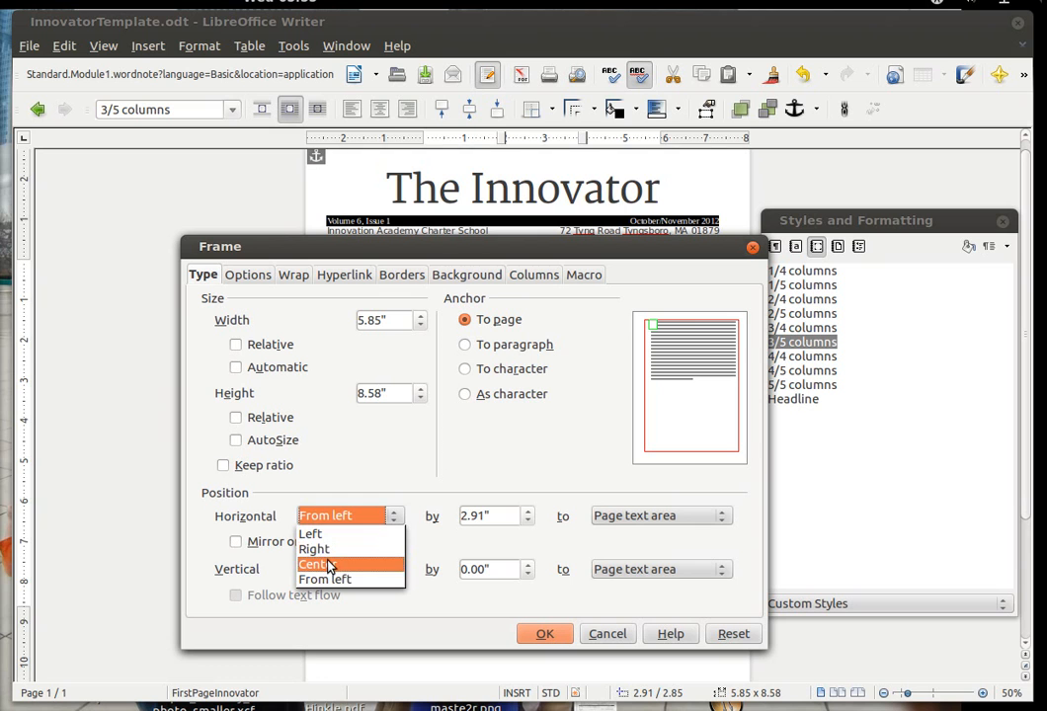
{"action": "left_click", "coordinate": [329, 567]}
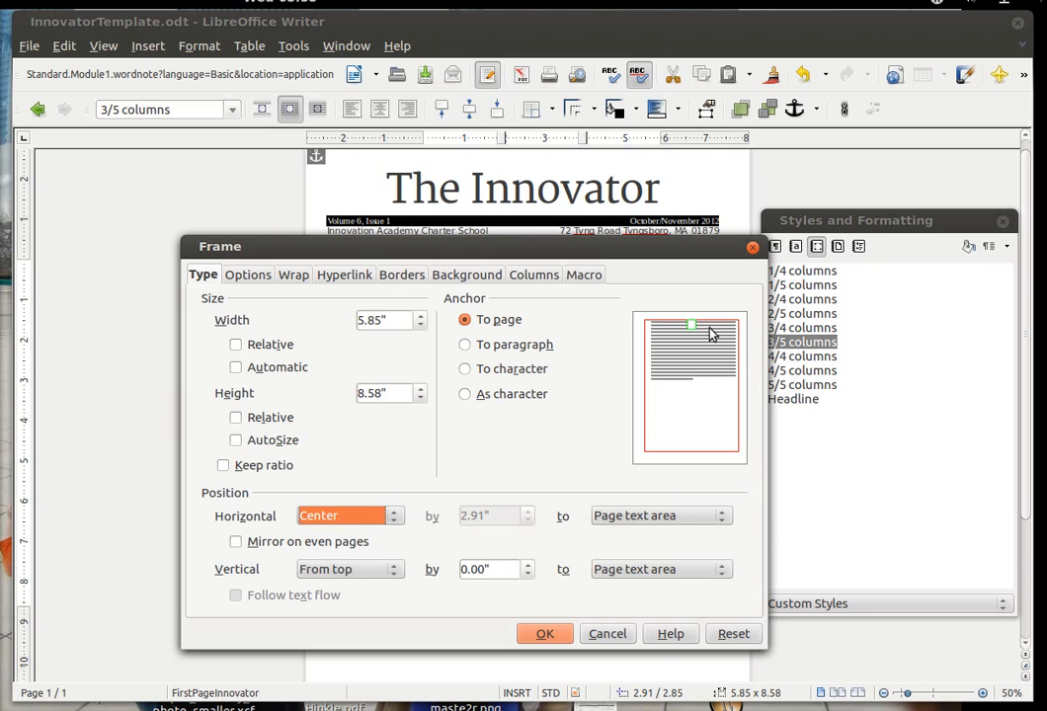
{"action": "left_click", "coordinate": [544, 635]}
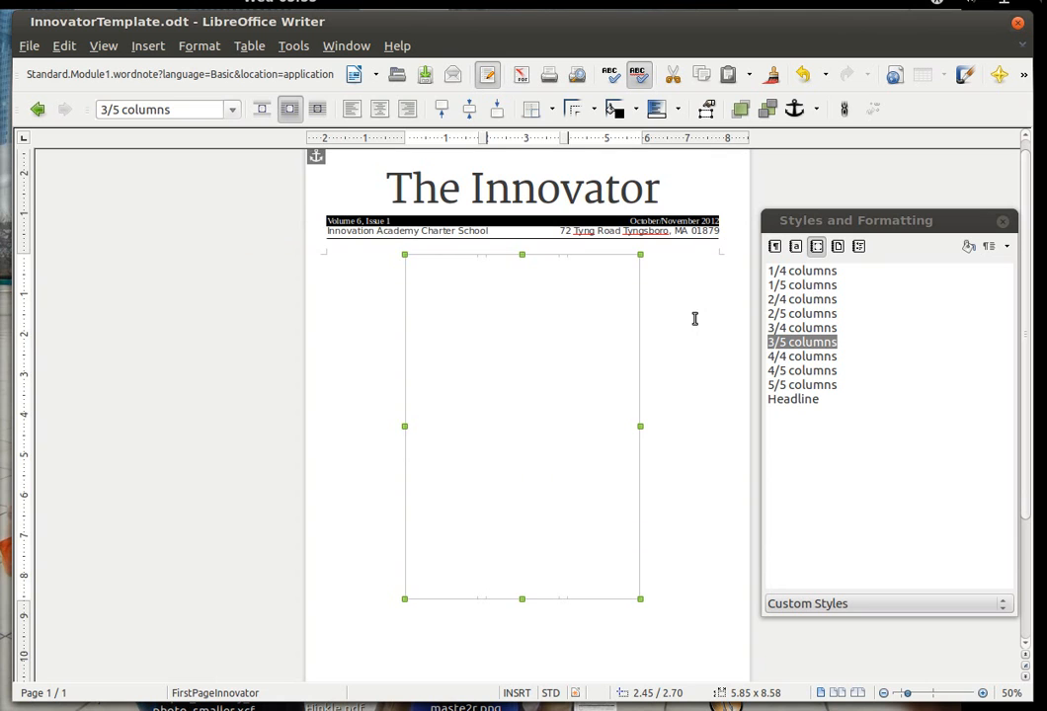
Insert a second default text frame with the cursor in the page body outside the three-column frame.
{"action": "left_click", "coordinate": [695, 314]}
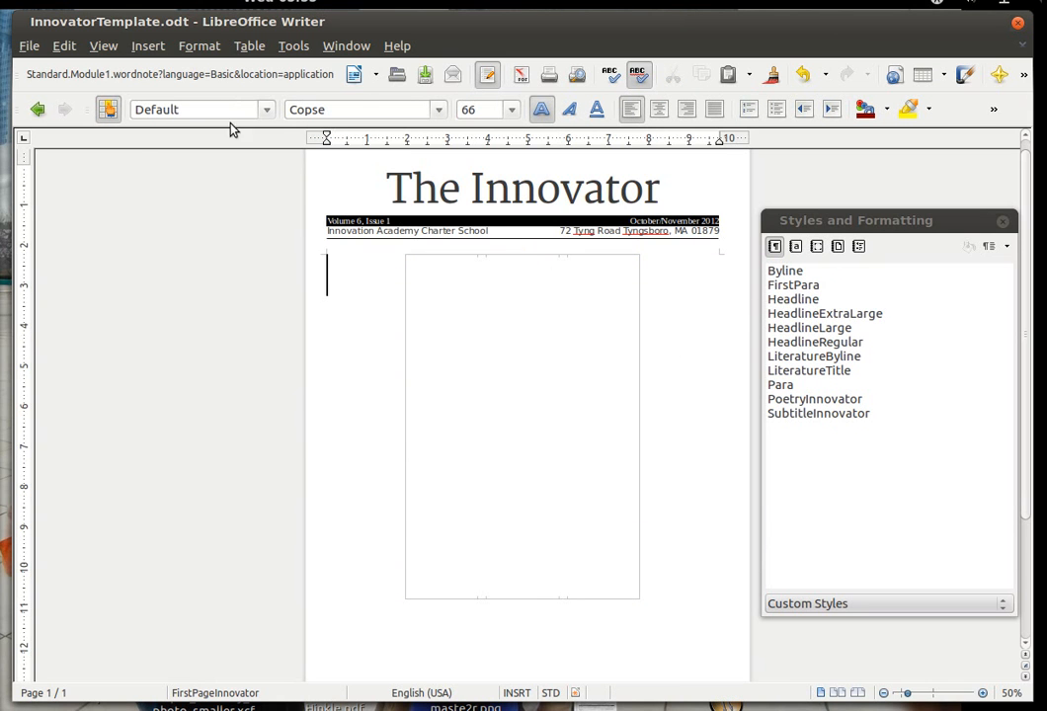
{"action": "left_click", "coordinate": [454, 282]}
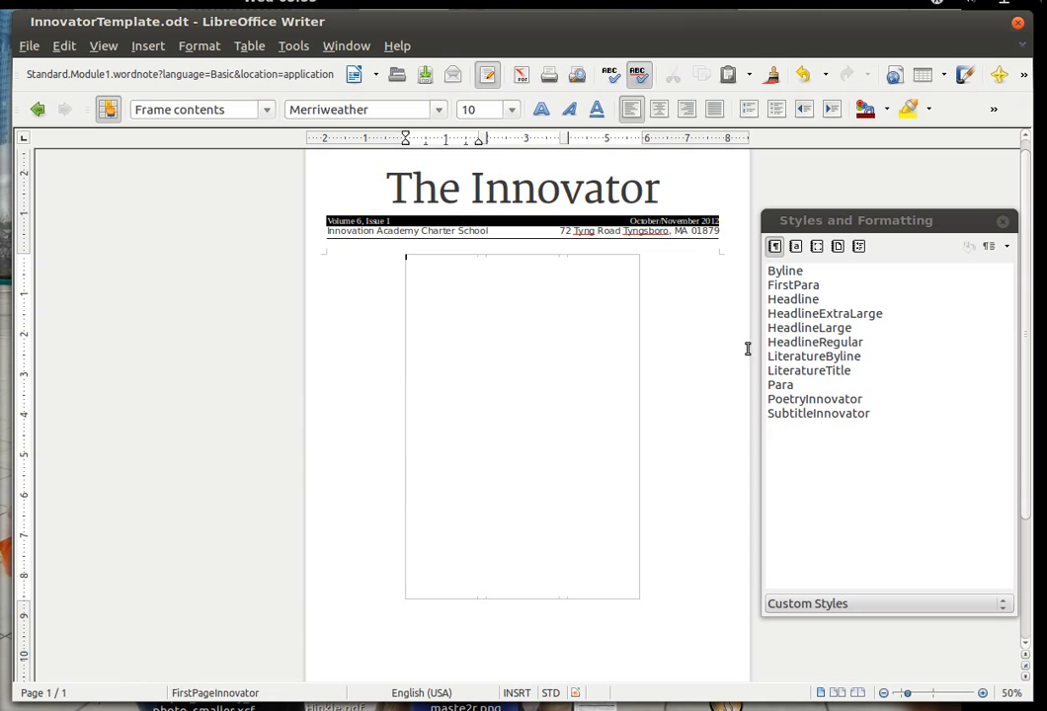
{"action": "left_click", "coordinate": [700, 284]}
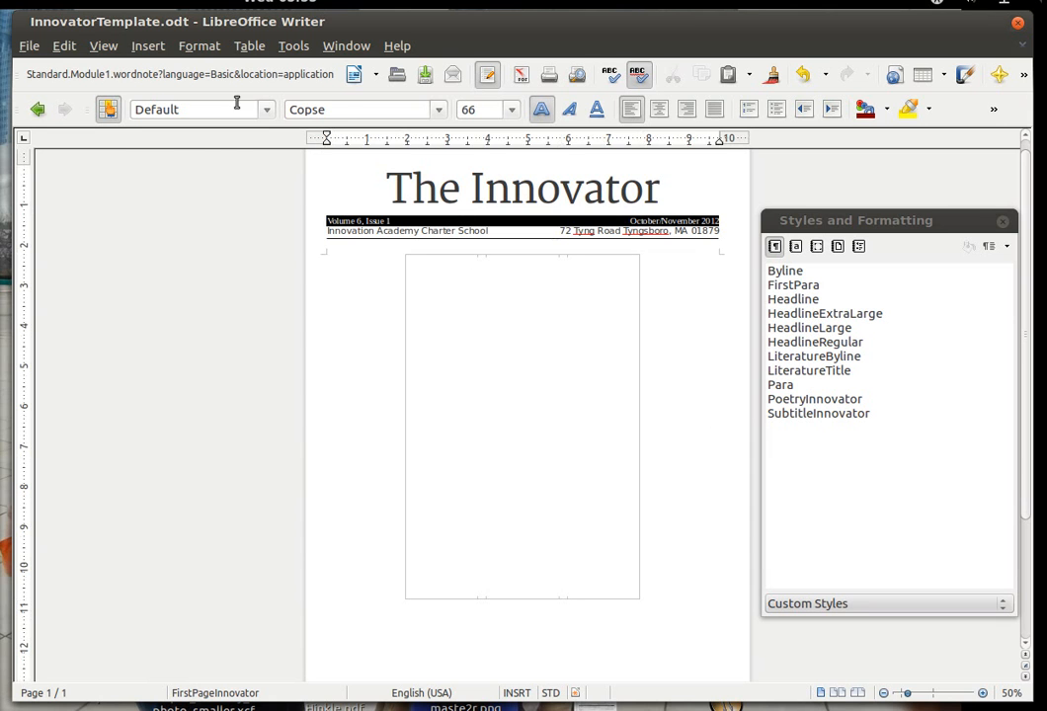
{"action": "left_click", "coordinate": [147, 46]}
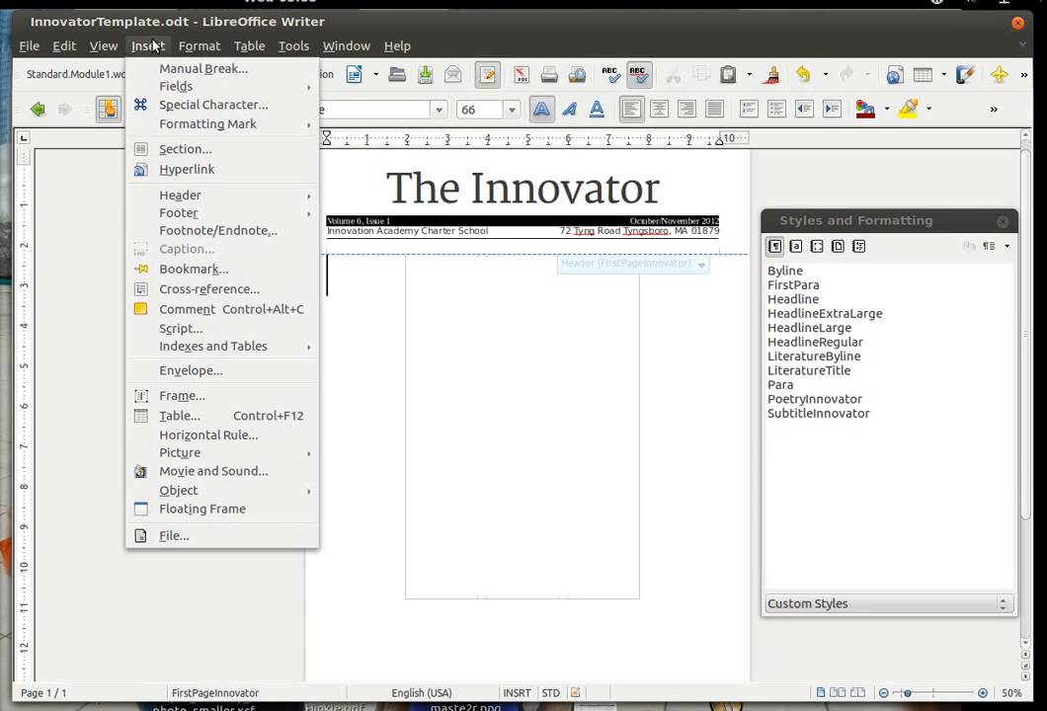
{"action": "left_click", "coordinate": [206, 397]}
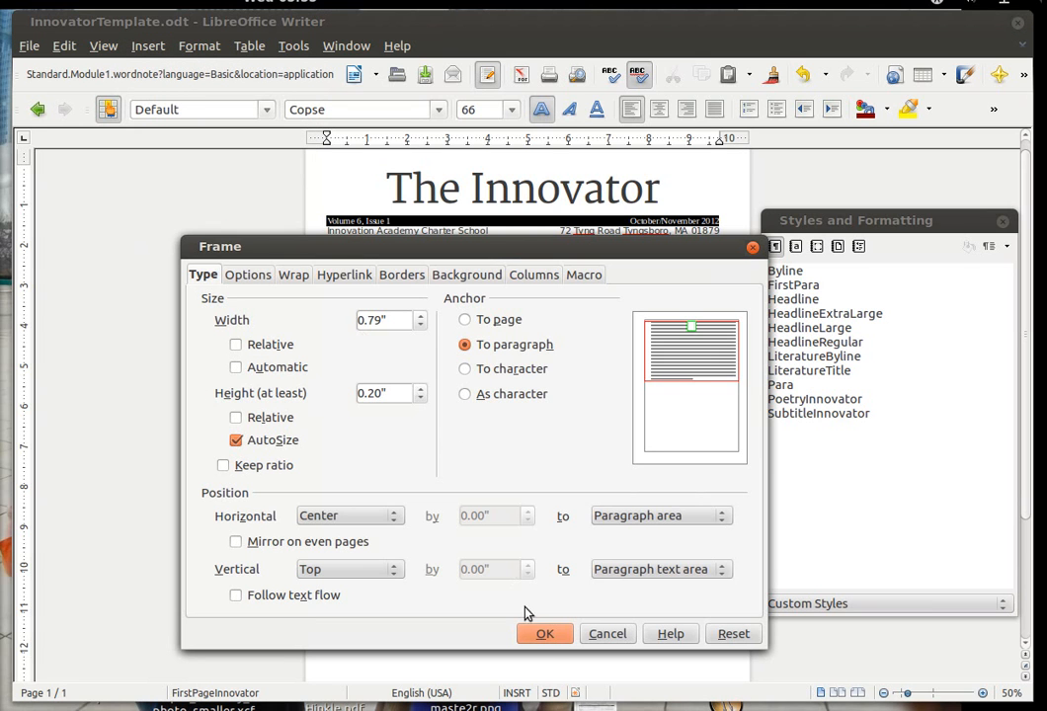
{"action": "left_click", "coordinate": [543, 633]}
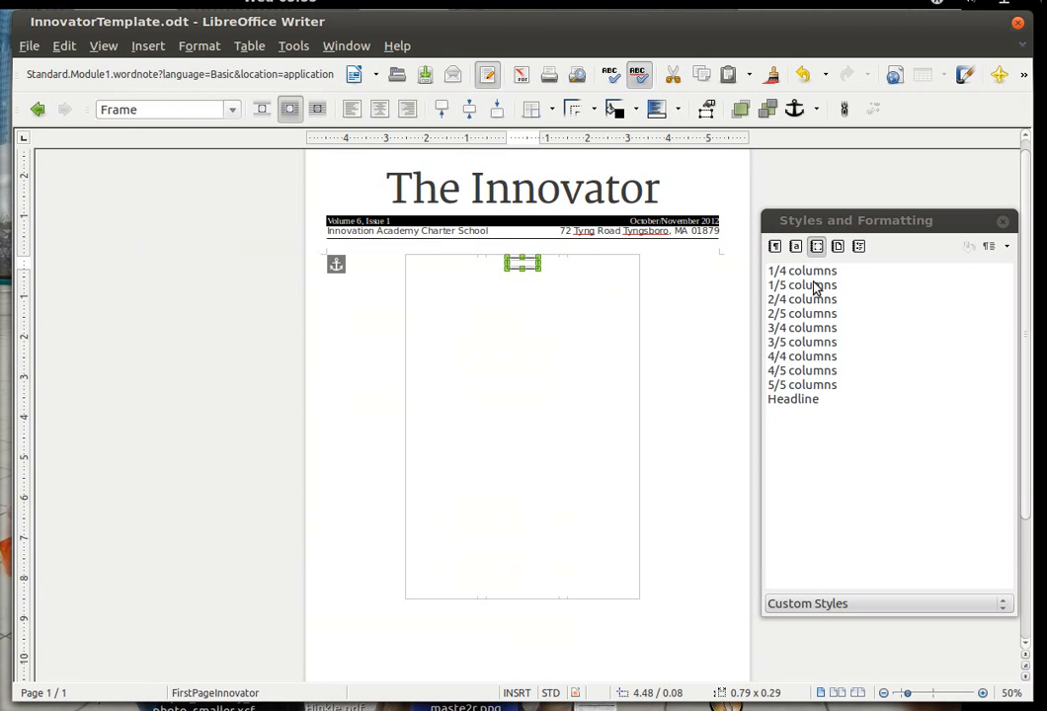
Apply the "1/5 columns" frame style to the newly inserted text frame.
{"action": "left_click", "coordinate": [791, 288]}
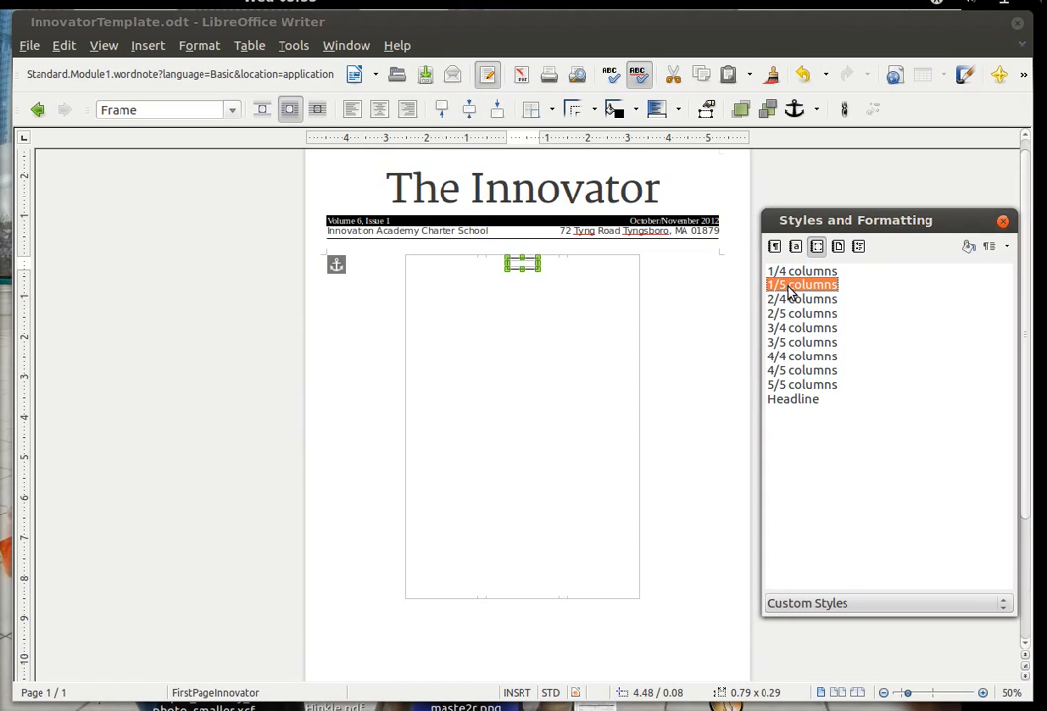
{"action": "double_click", "coordinate": [791, 287]}
{"action": "scroll", "coordinate": [622, 320], "scroll_direction": "up", "scroll_amount": 2}
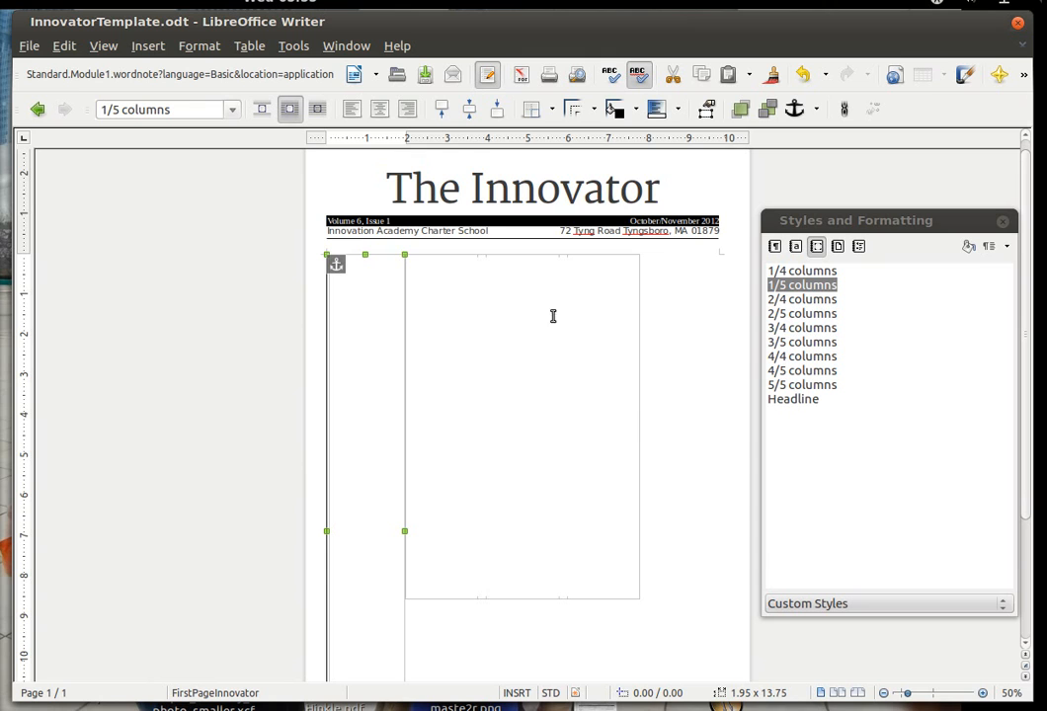
Give the one-column frame at the page's left margin a border on its right side only.
{"action": "left_click", "coordinate": [549, 111]}
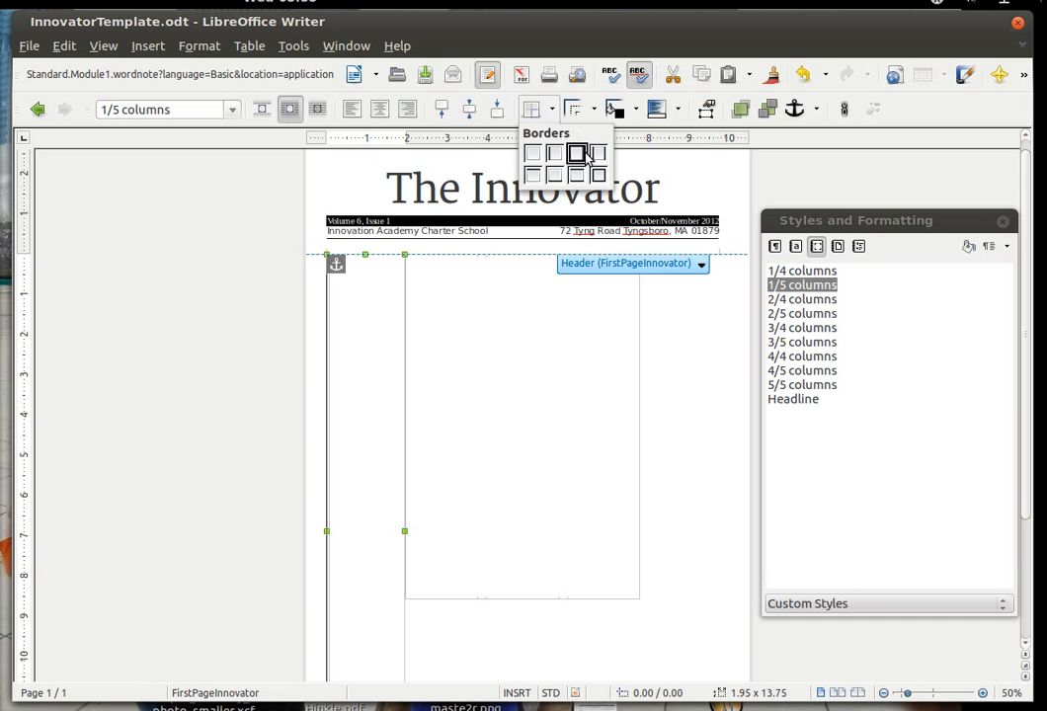
{"action": "left_click", "coordinate": [580, 155]}
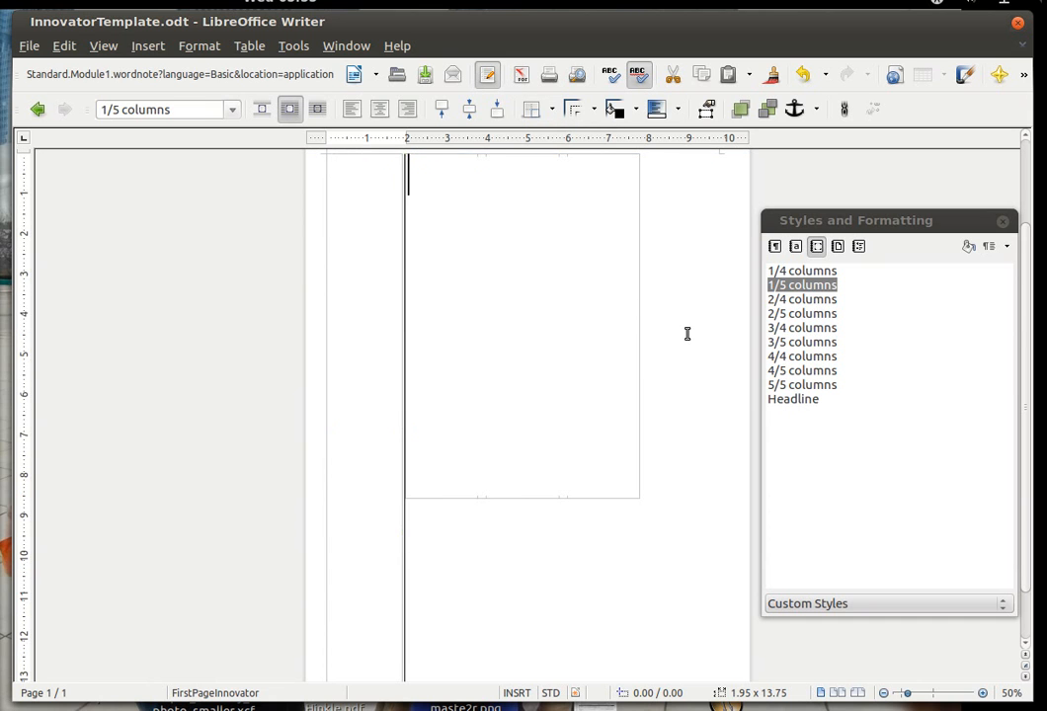
{"action": "scroll", "coordinate": [688, 442], "scroll_direction": "up", "scroll_amount": 3}
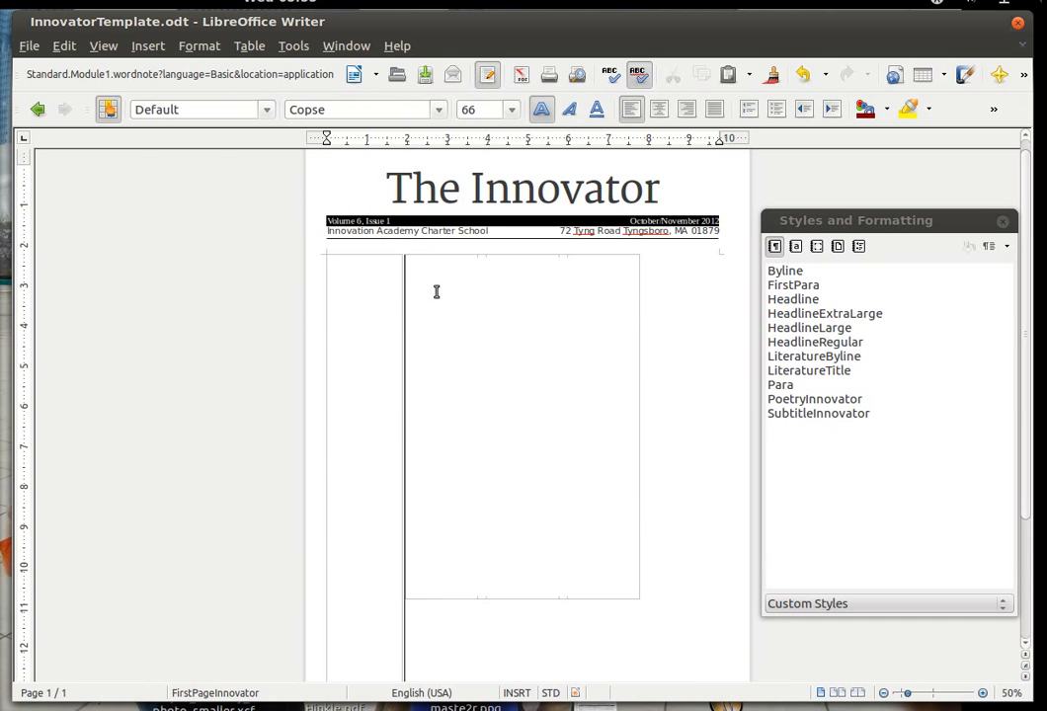
{"action": "scroll", "coordinate": [679, 392], "scroll_direction": "down", "scroll_amount": 3}
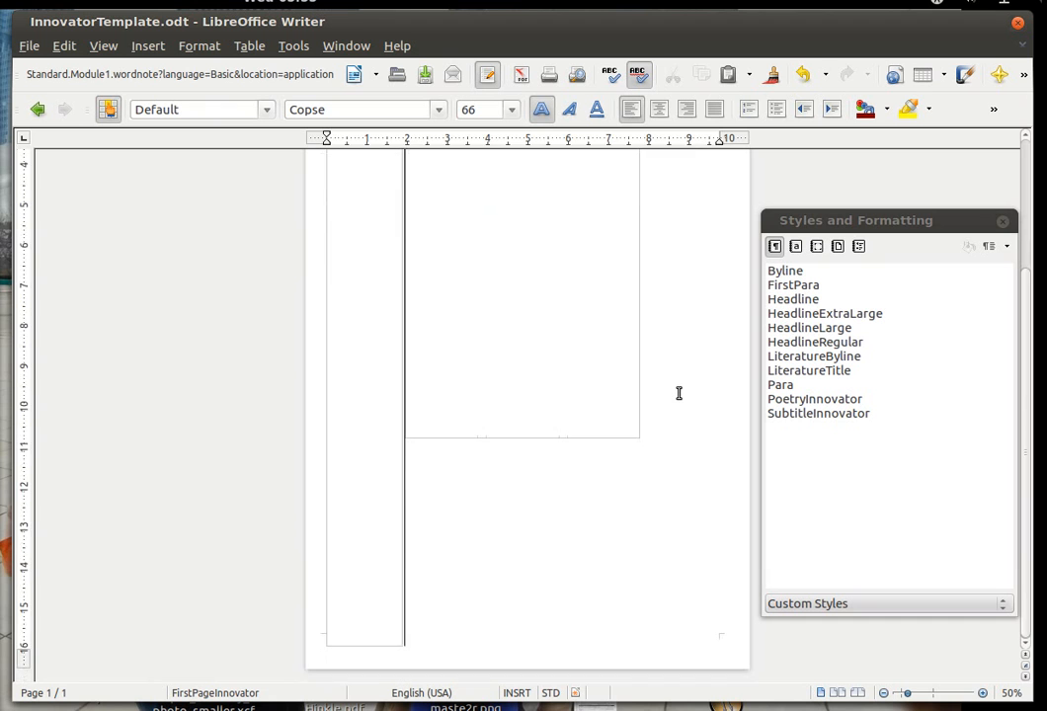
{"action": "scroll", "coordinate": [679, 394], "scroll_direction": "up", "scroll_amount": 3}
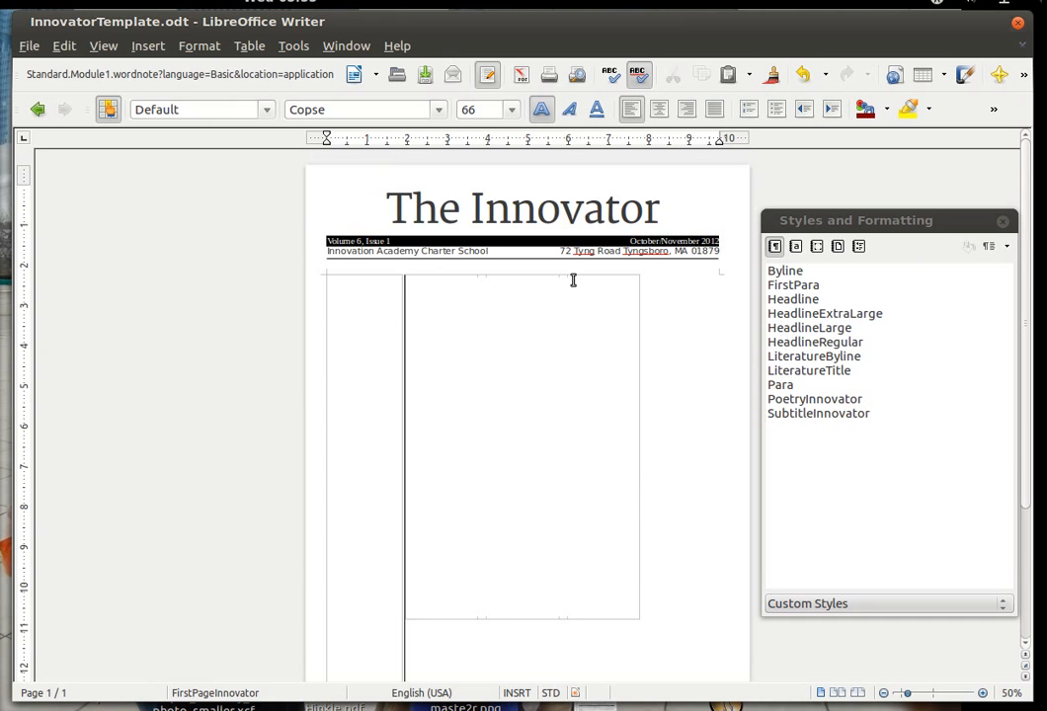
Insert a third text frame with default settings and apply the "1/5 columns" frame style to it.
{"action": "left_click", "coordinate": [148, 46]}
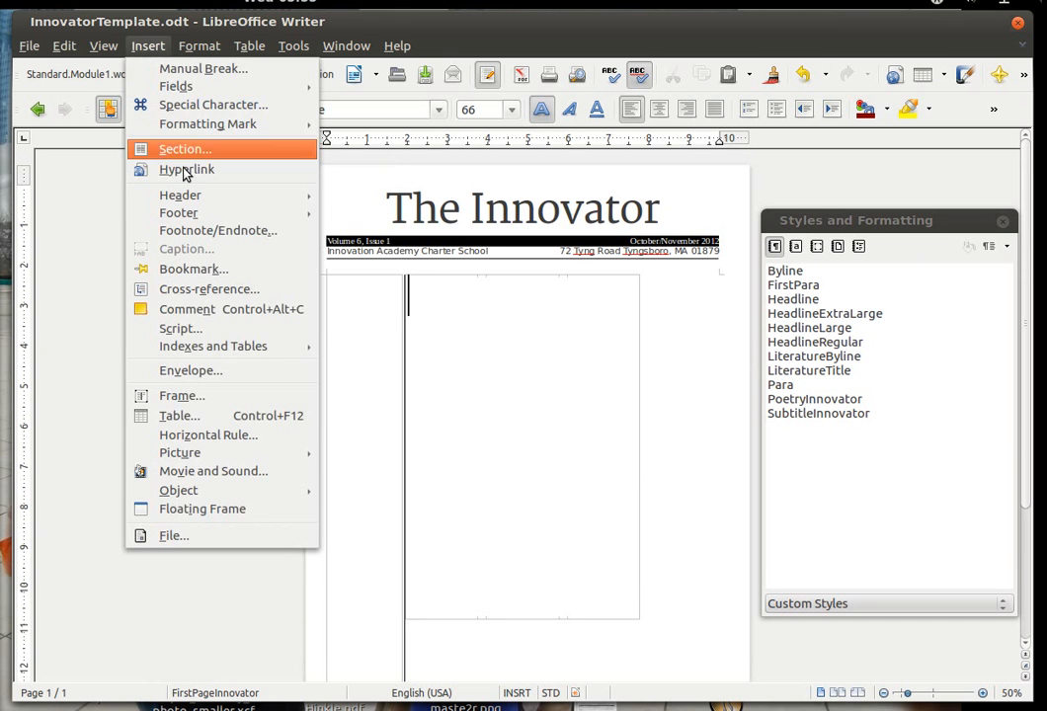
{"action": "left_click", "coordinate": [217, 395]}
{"action": "left_click", "coordinate": [545, 632]}
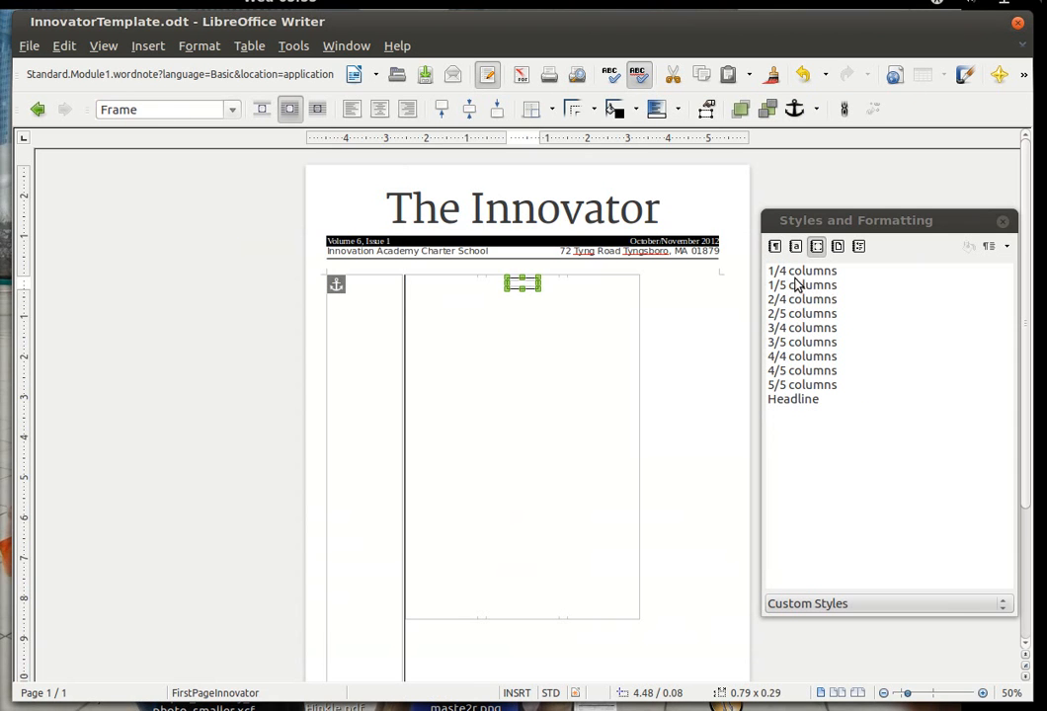
{"action": "double_click", "coordinate": [800, 284]}
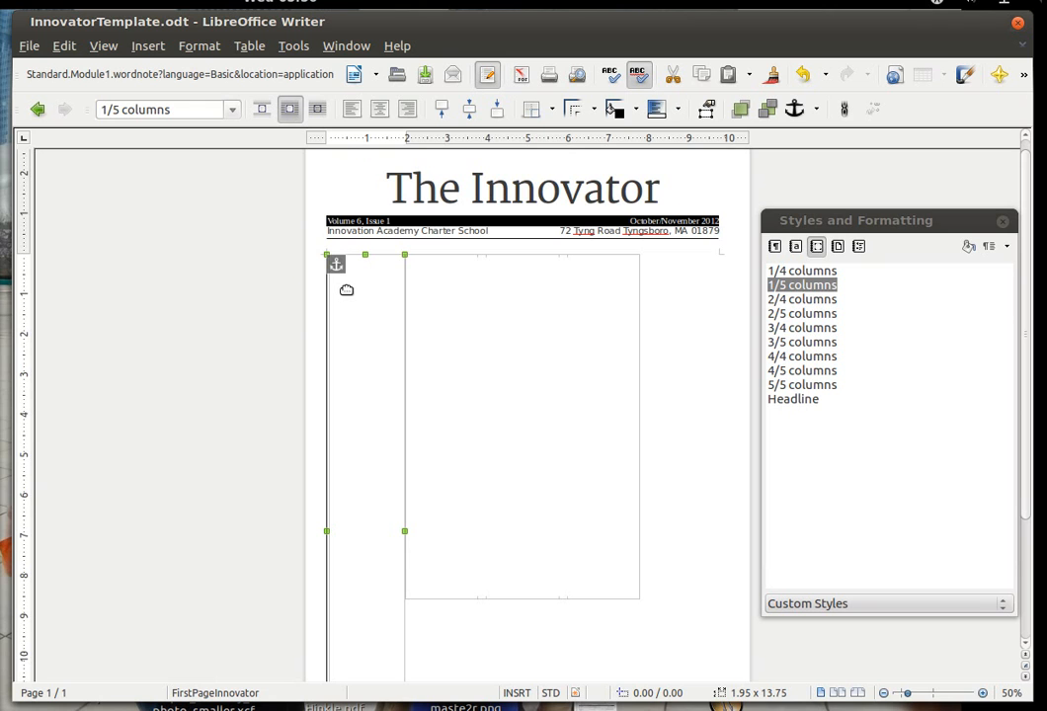
In the new one-column frame's properties, set the horizontal position to Right relative to the page text area and apply it.
{"action": "right_click", "coordinate": [373, 332]}
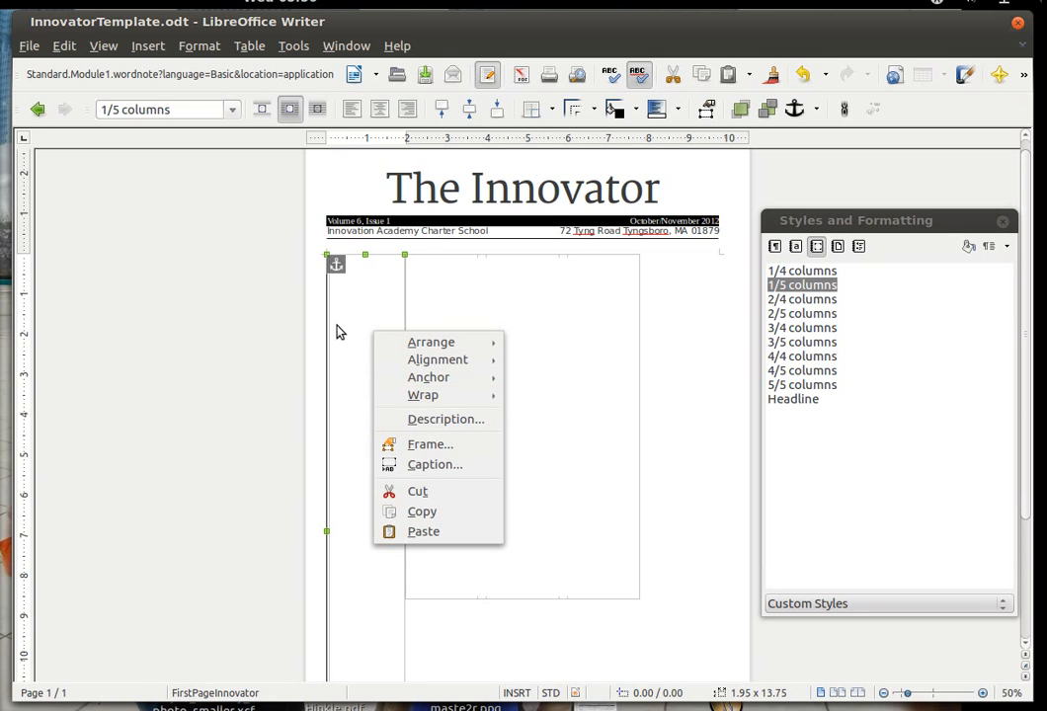
{"action": "left_click", "coordinate": [405, 446]}
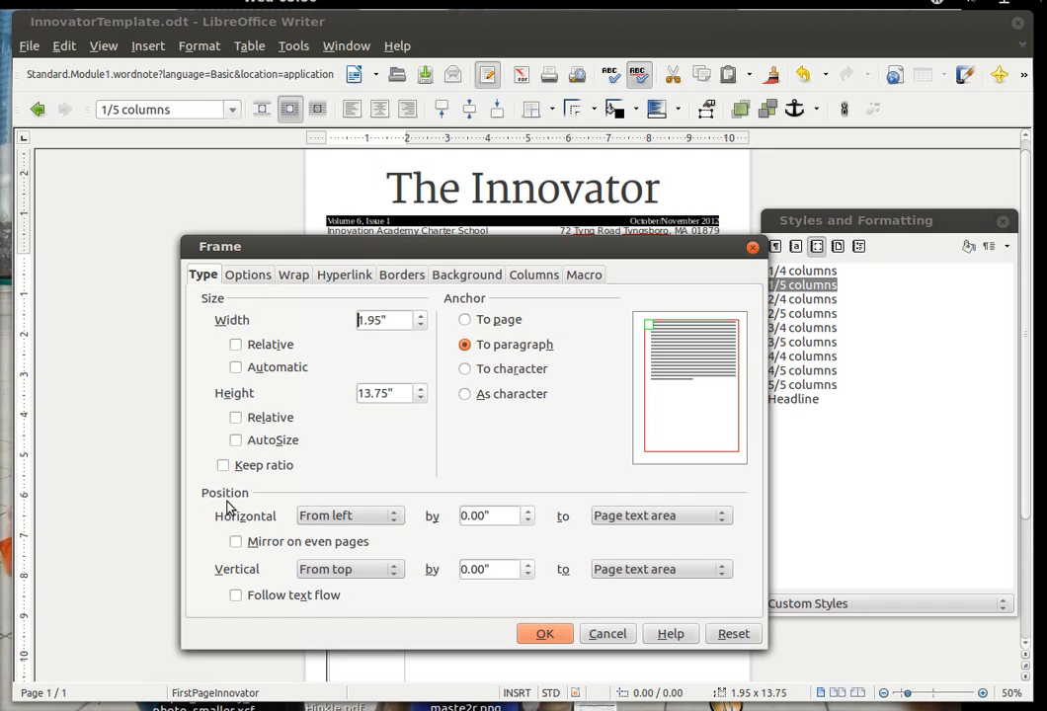
{"action": "left_click", "coordinate": [371, 521]}
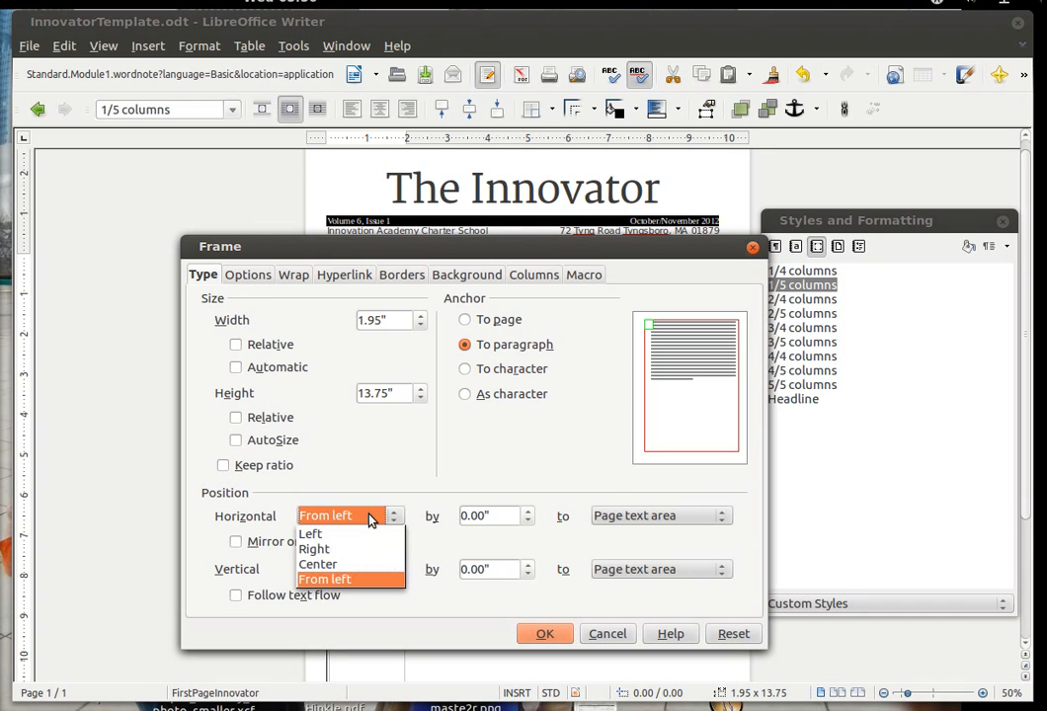
{"action": "left_click", "coordinate": [309, 549]}
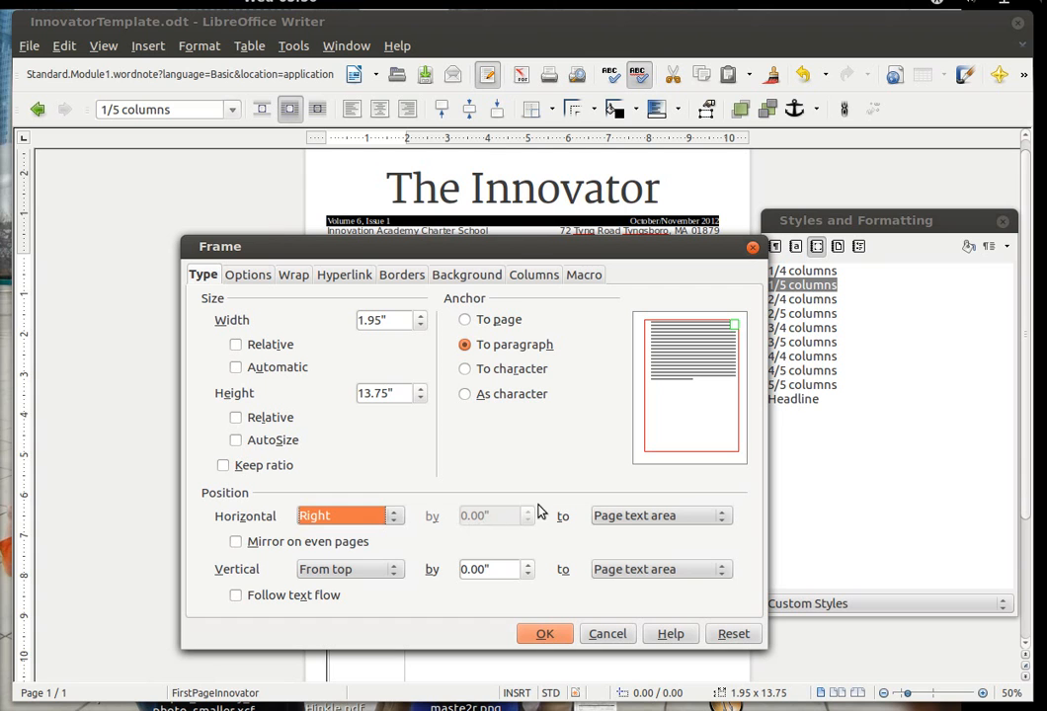
{"action": "left_click", "coordinate": [357, 521]}
{"action": "left_click", "coordinate": [363, 524]}
{"action": "left_click", "coordinate": [559, 633]}
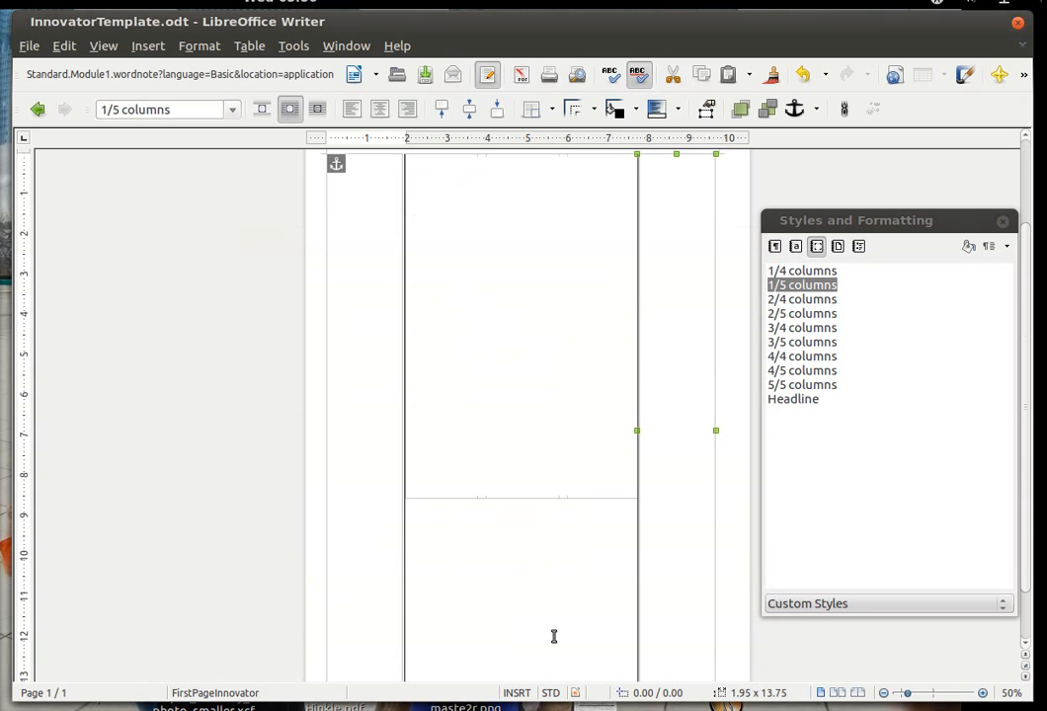
Examine the first page from masthead to bottom margin to check the placement of the two side frames around the three-column frame.
{"action": "left_click", "coordinate": [746, 320]}
{"action": "scroll", "coordinate": [739, 360], "scroll_direction": "up", "scroll_amount": 3}
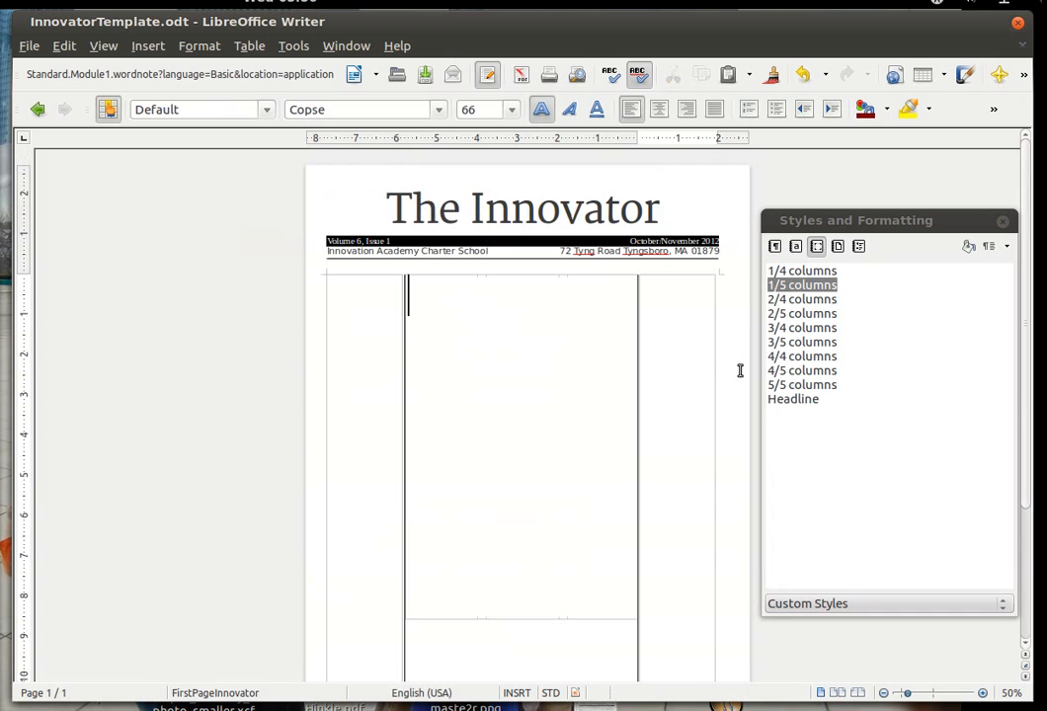
{"action": "left_click", "coordinate": [701, 398]}
{"action": "scroll", "coordinate": [700, 484], "scroll_direction": "down", "scroll_amount": 3}
{"action": "scroll", "coordinate": [698, 489], "scroll_direction": "down", "scroll_amount": 1}
{"action": "scroll", "coordinate": [698, 489], "scroll_direction": "up", "scroll_amount": 4}
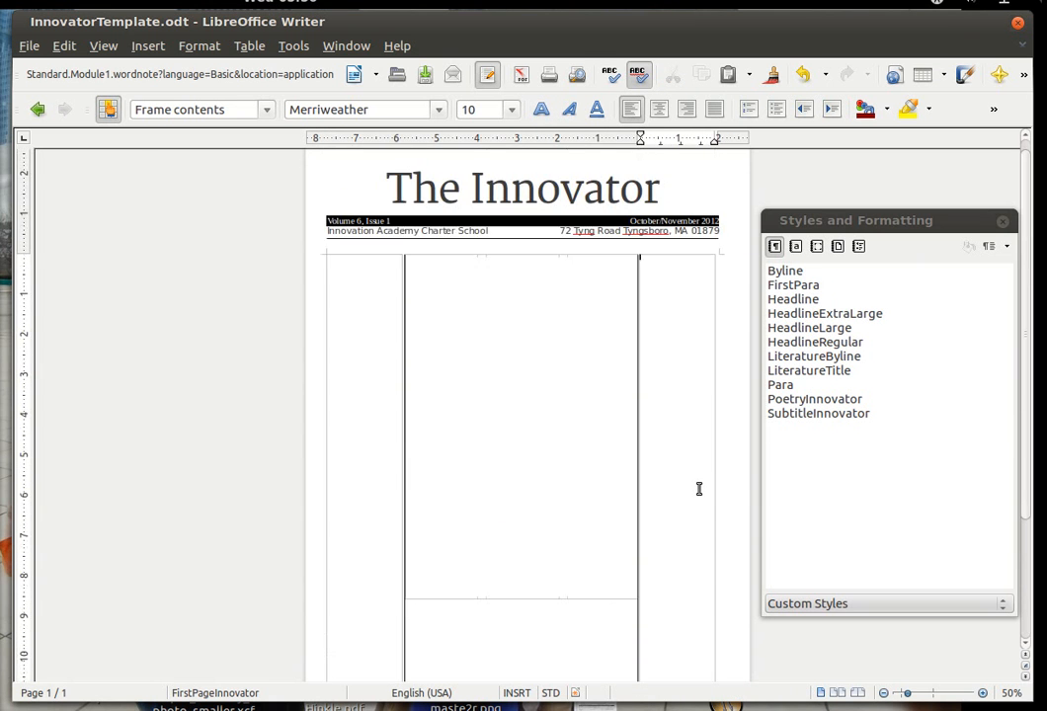
{"action": "scroll", "coordinate": [707, 360], "scroll_direction": "down", "scroll_amount": 3}
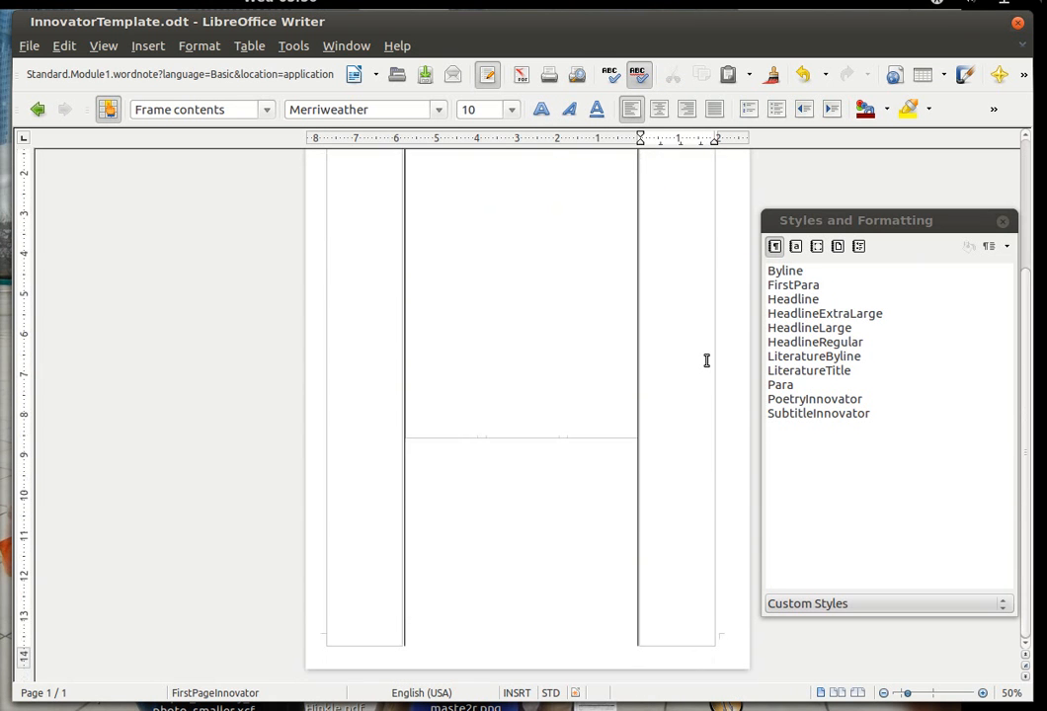